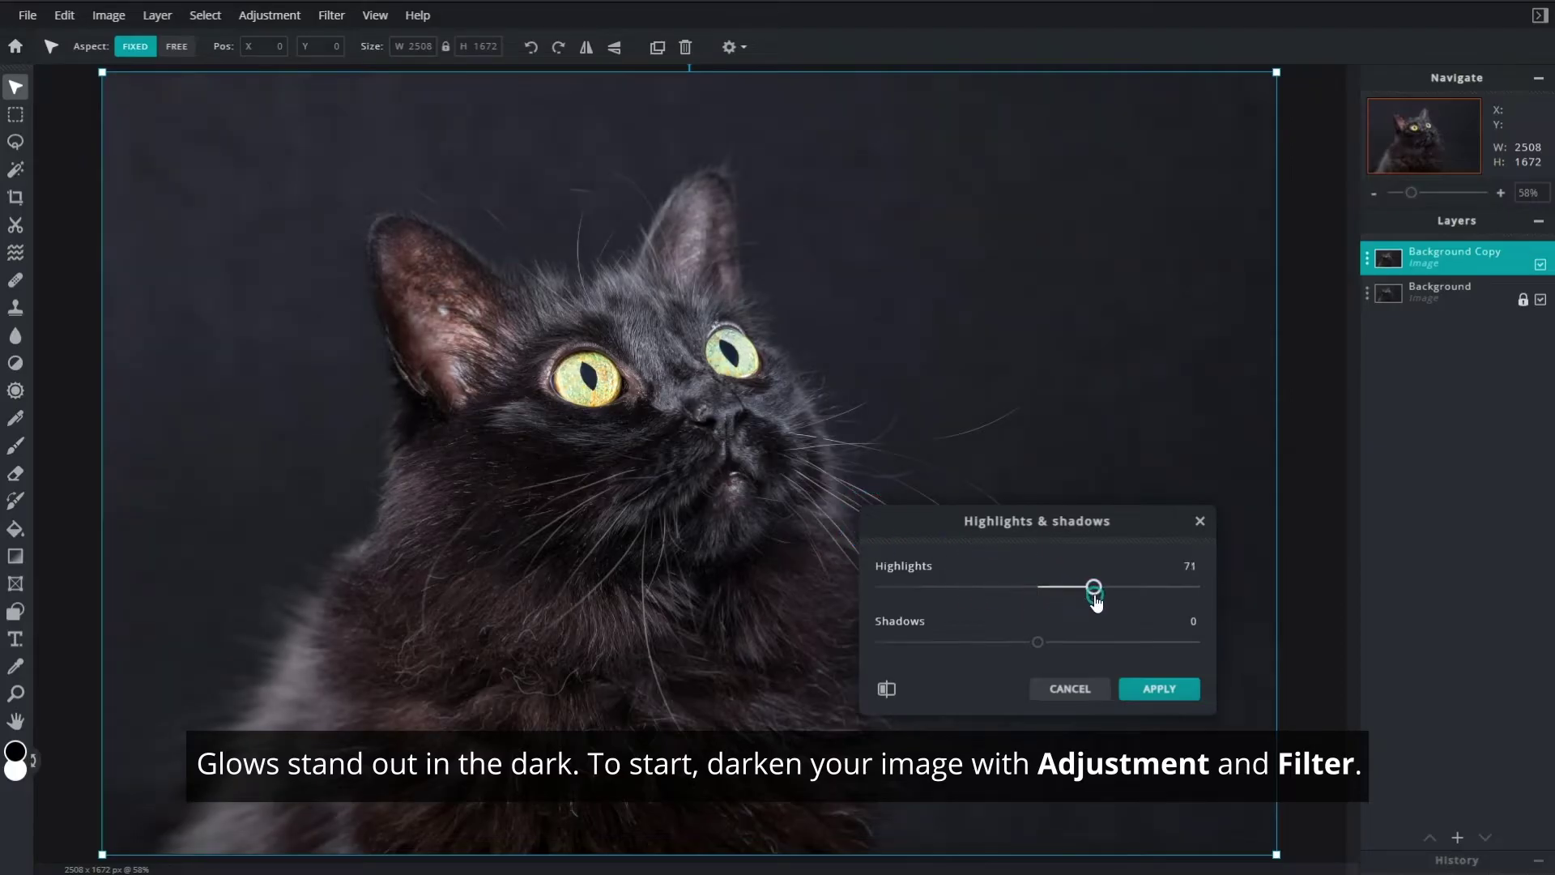
# Lower Shadows to -111 on the Background Copy layer and apply the Highlights & shadows adjustment
pyautogui.moveTo(1045, 644); pyautogui.dragTo(974, 646)
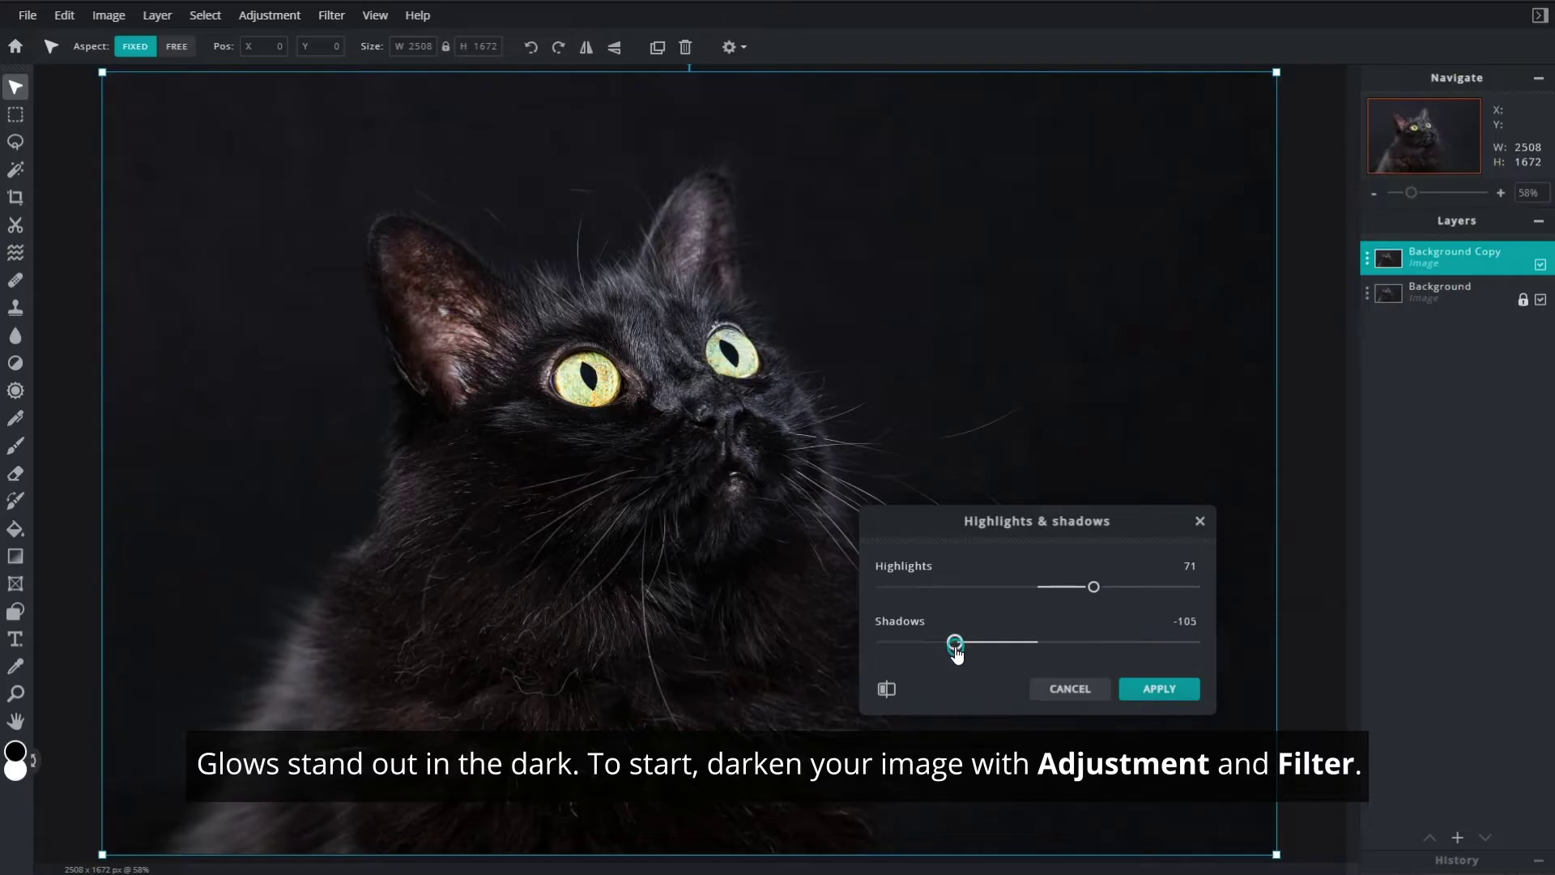
pyautogui.click(1159, 688)
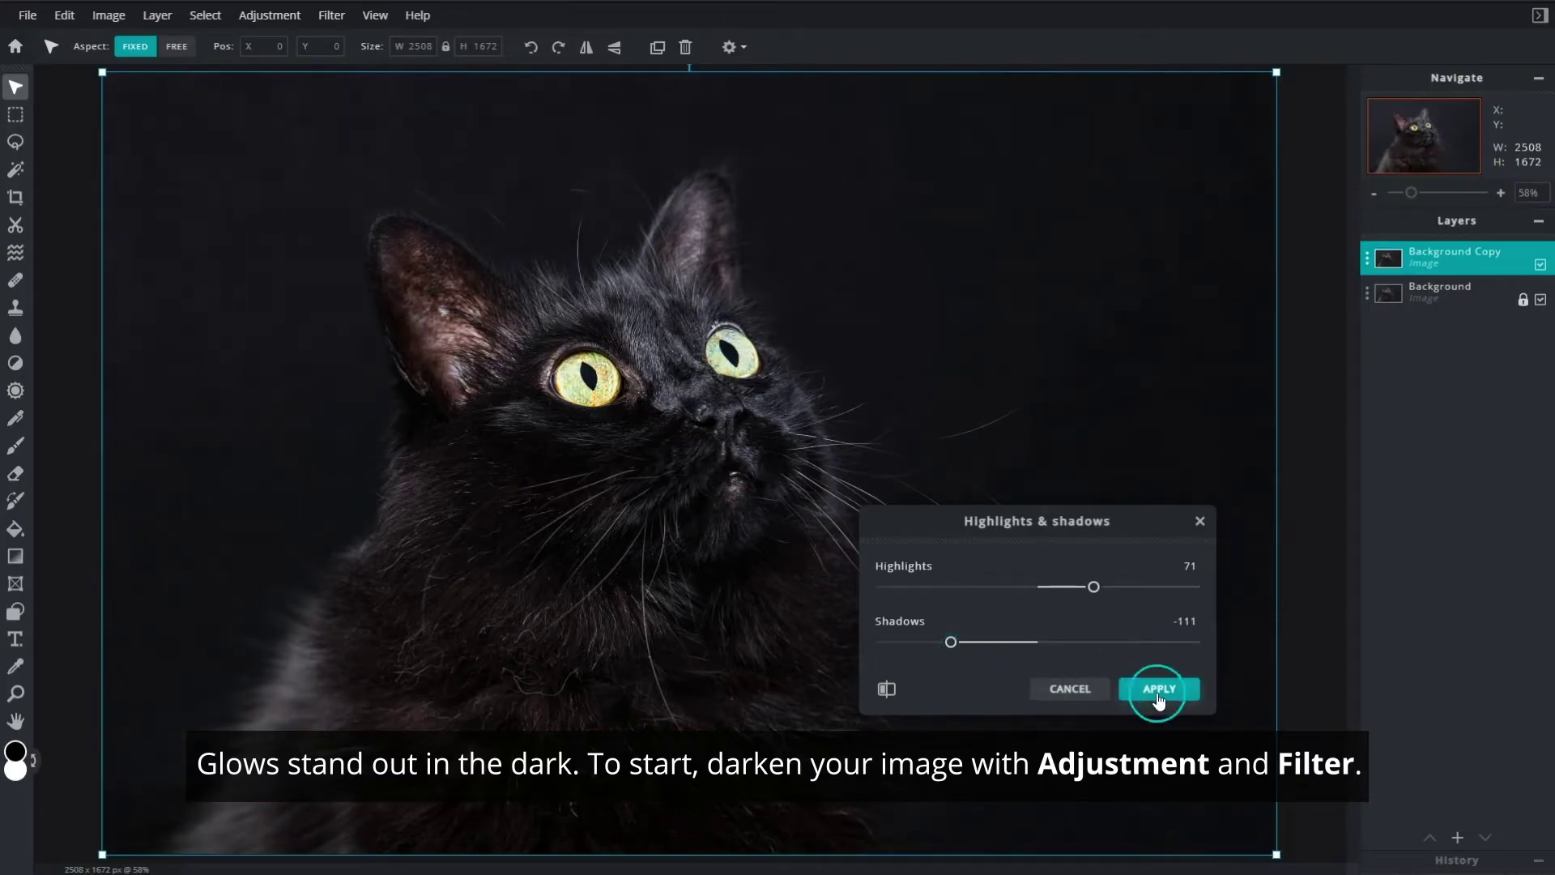
# Apply a Vignette filter with an amount of about 64 to the copied layer and flatten the image into one layer
pyautogui.click(331, 15)
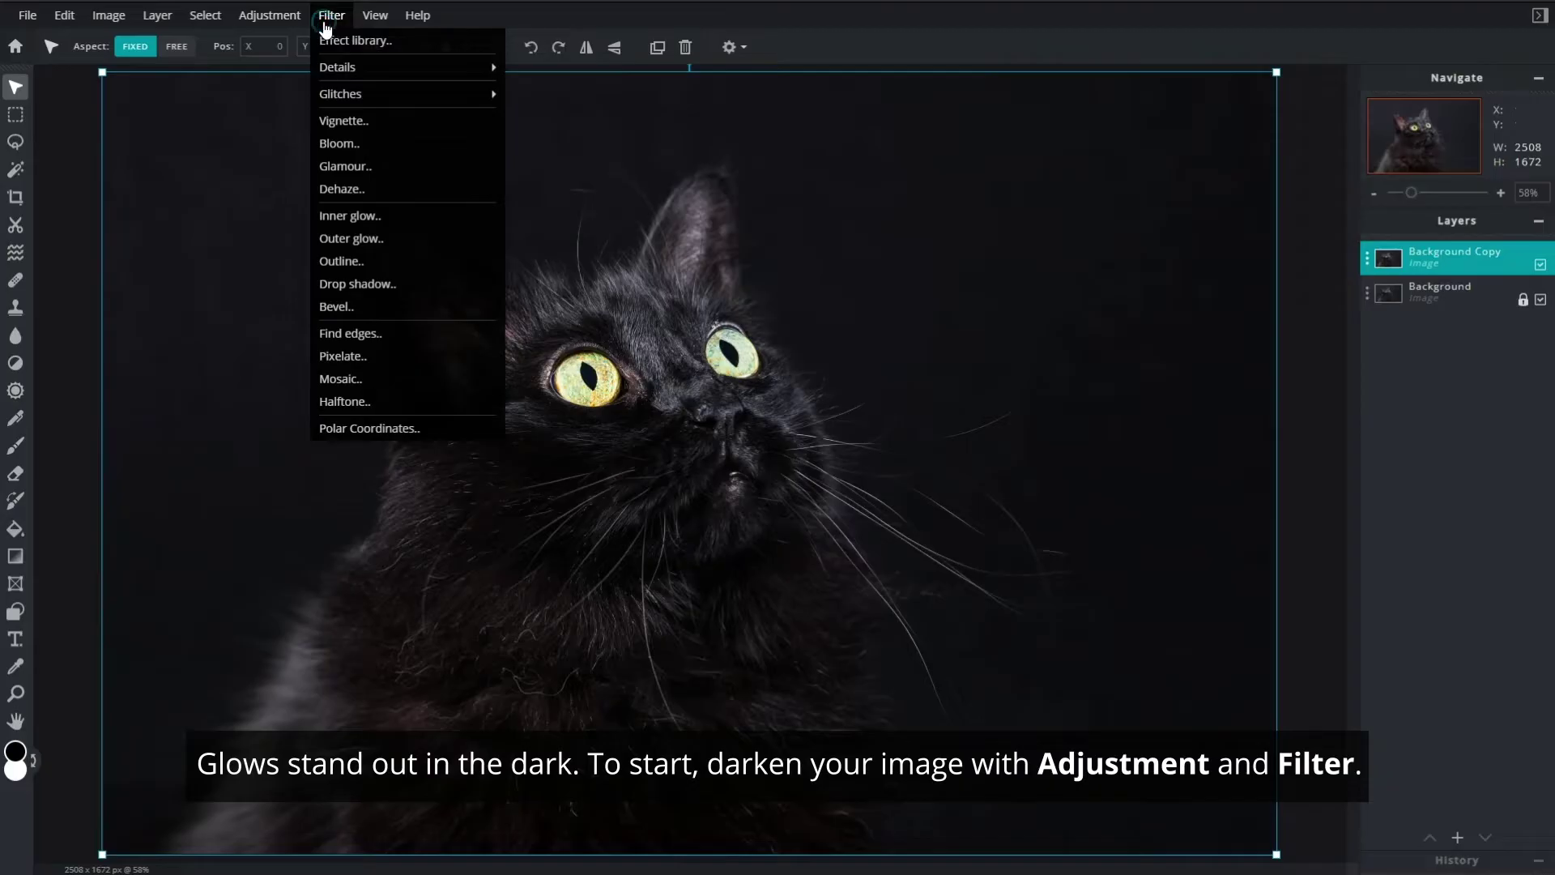
pyautogui.click(380, 120)
pyautogui.moveTo(1037, 593); pyautogui.dragTo(1115, 594)
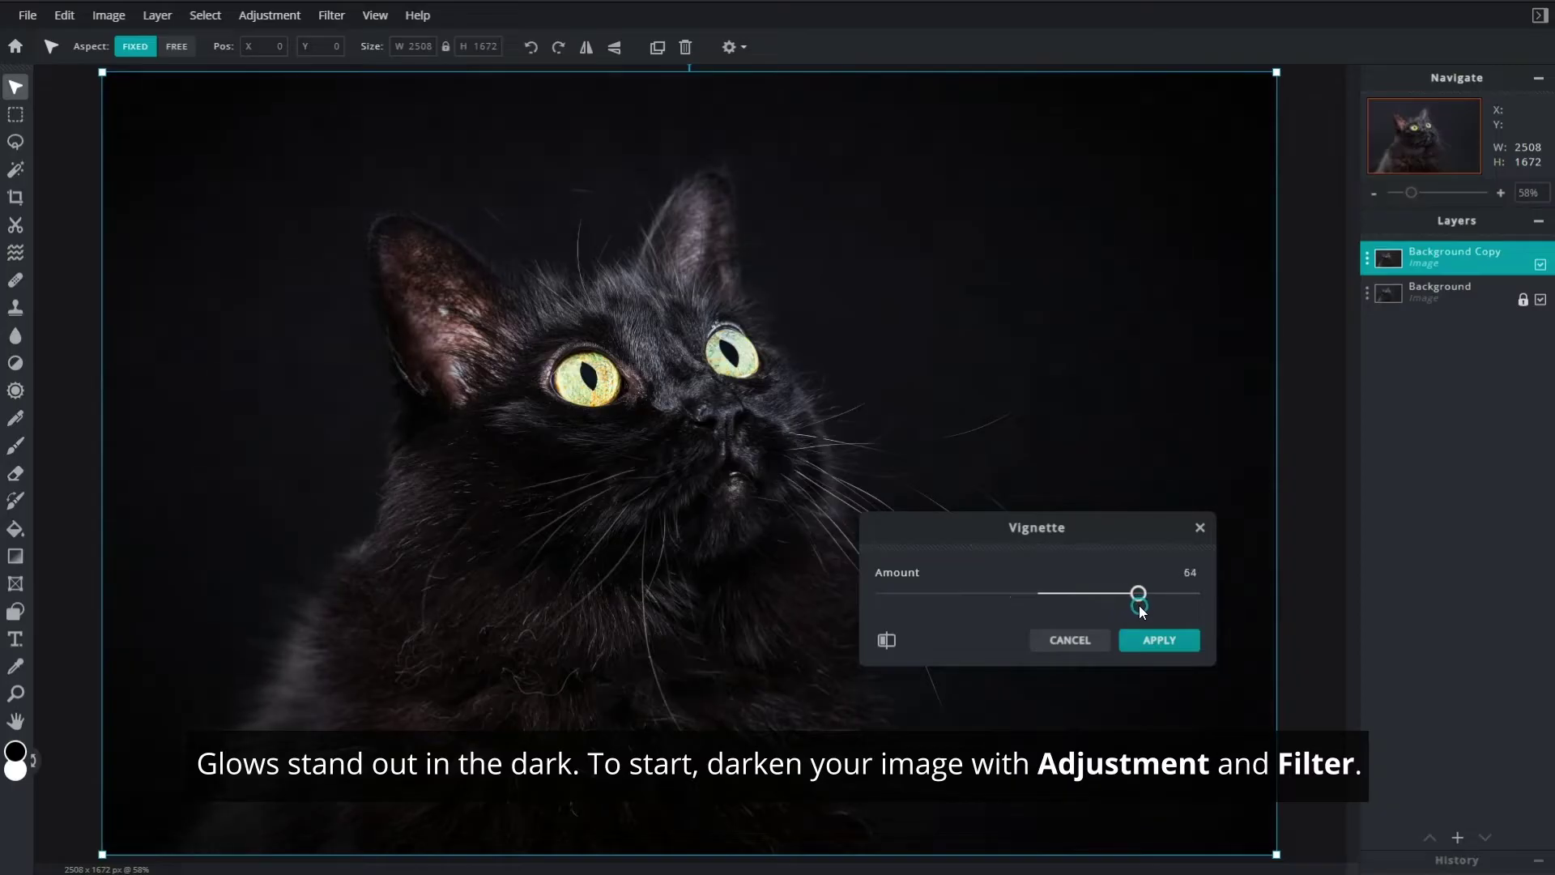
pyautogui.click(1178, 639)
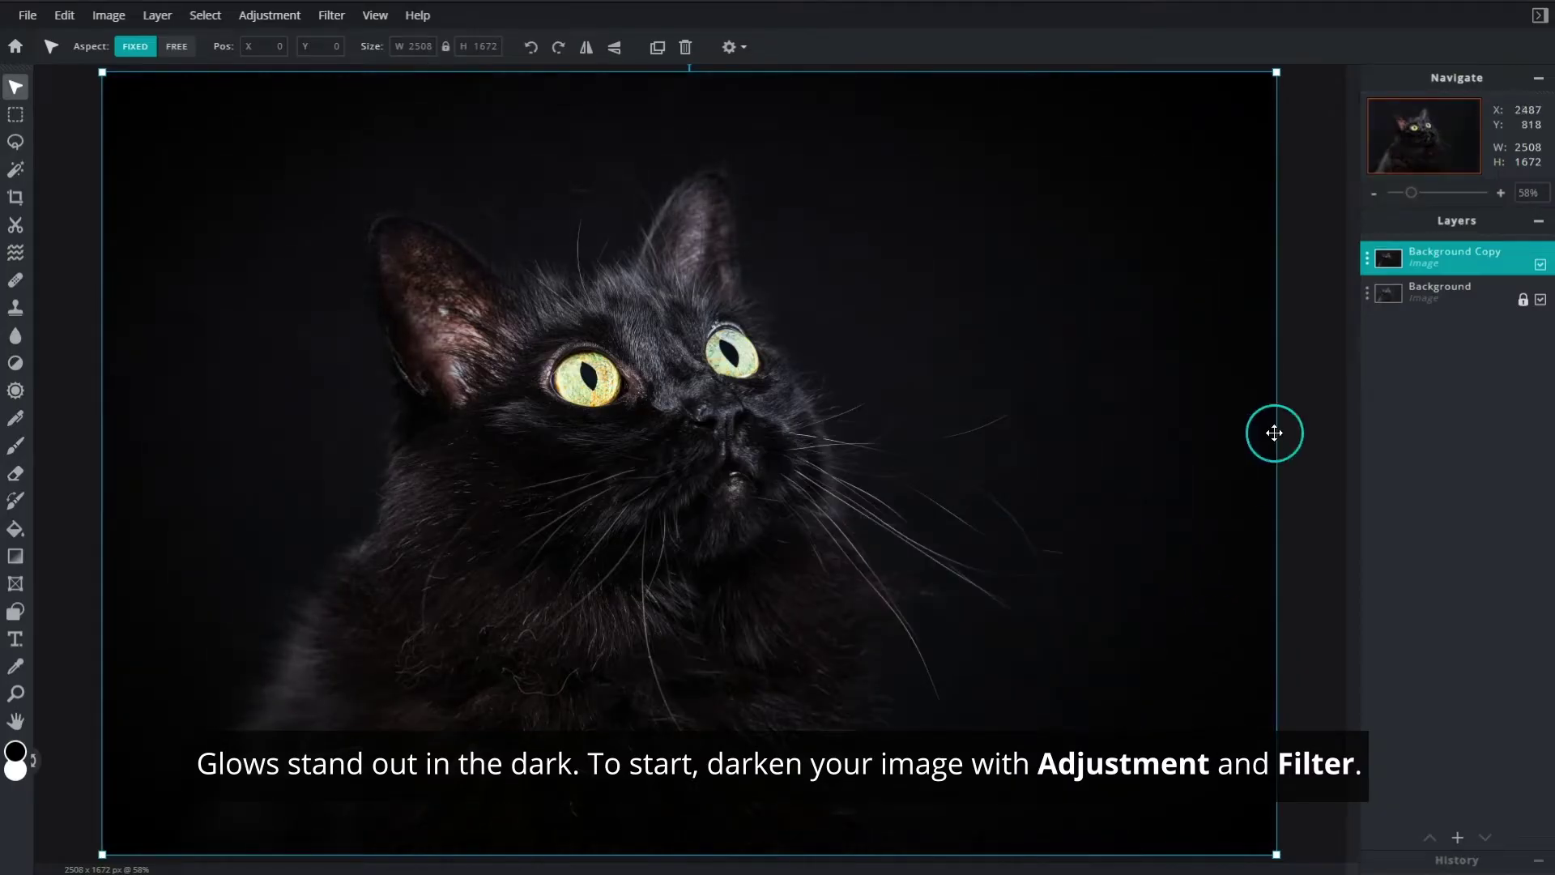
pyautogui.click(1367, 259)
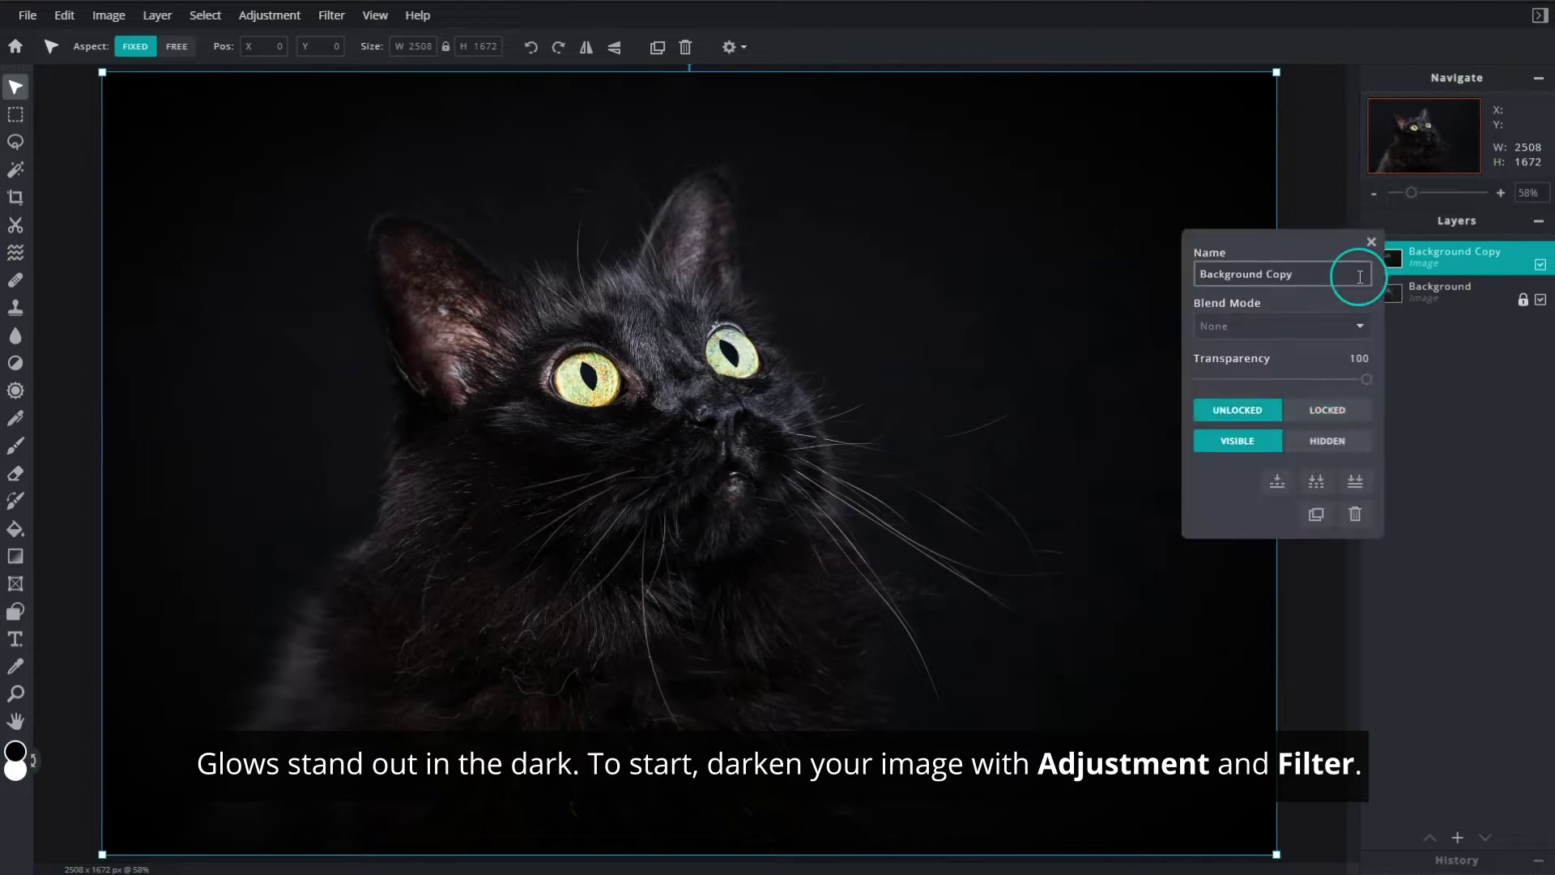
pyautogui.click(1358, 482)
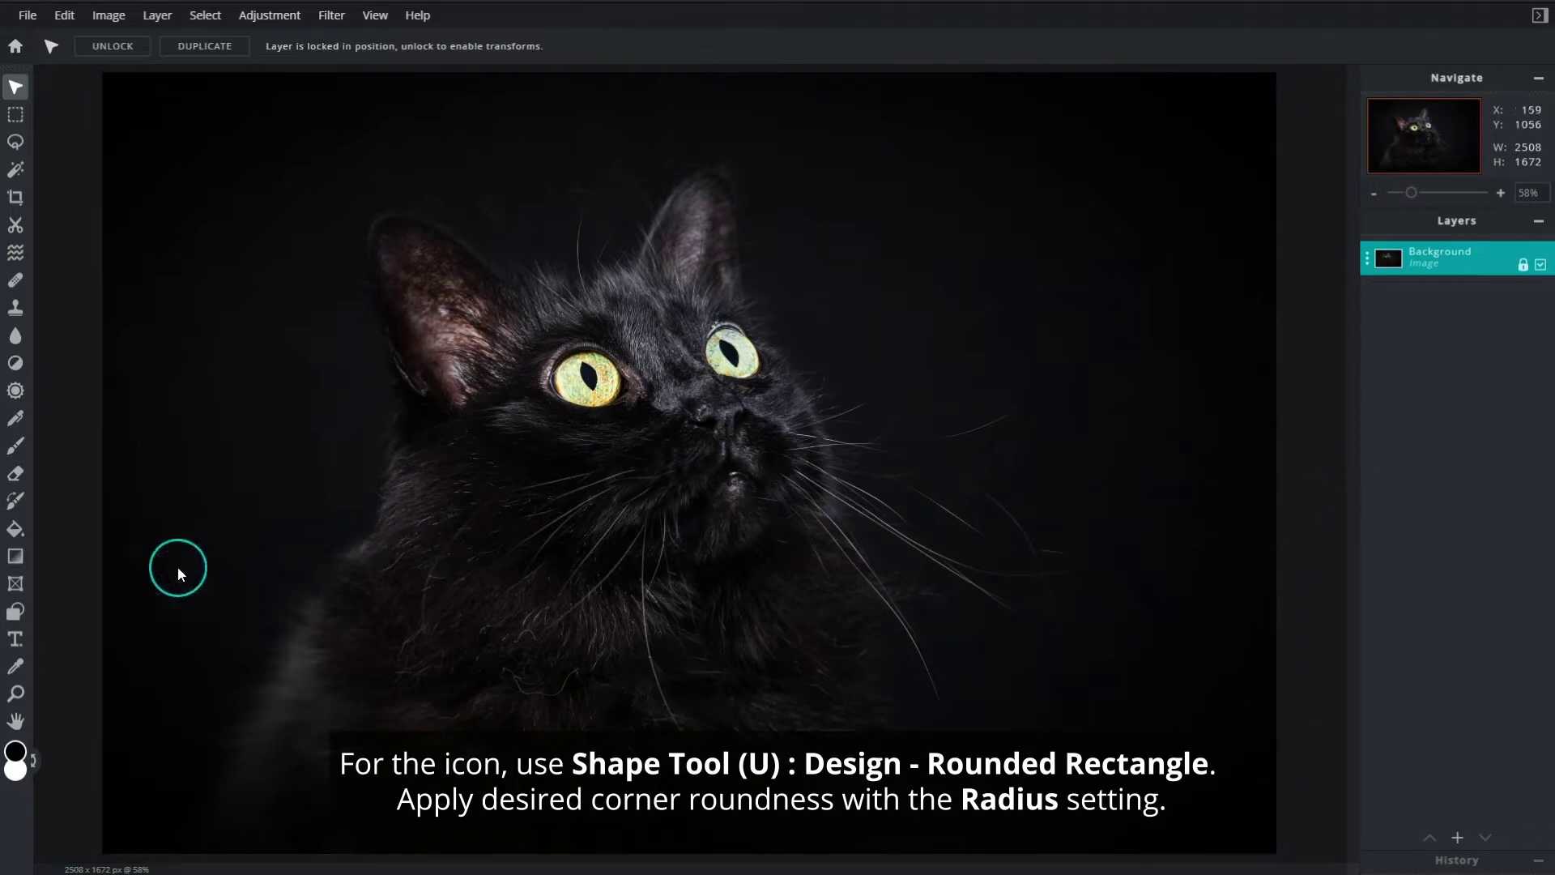
# Draw a rounded rectangle shape about 350 px wide in the dark area beside the cat's ear, with fill #FF2063 and radius 60
pyautogui.click(17, 613)
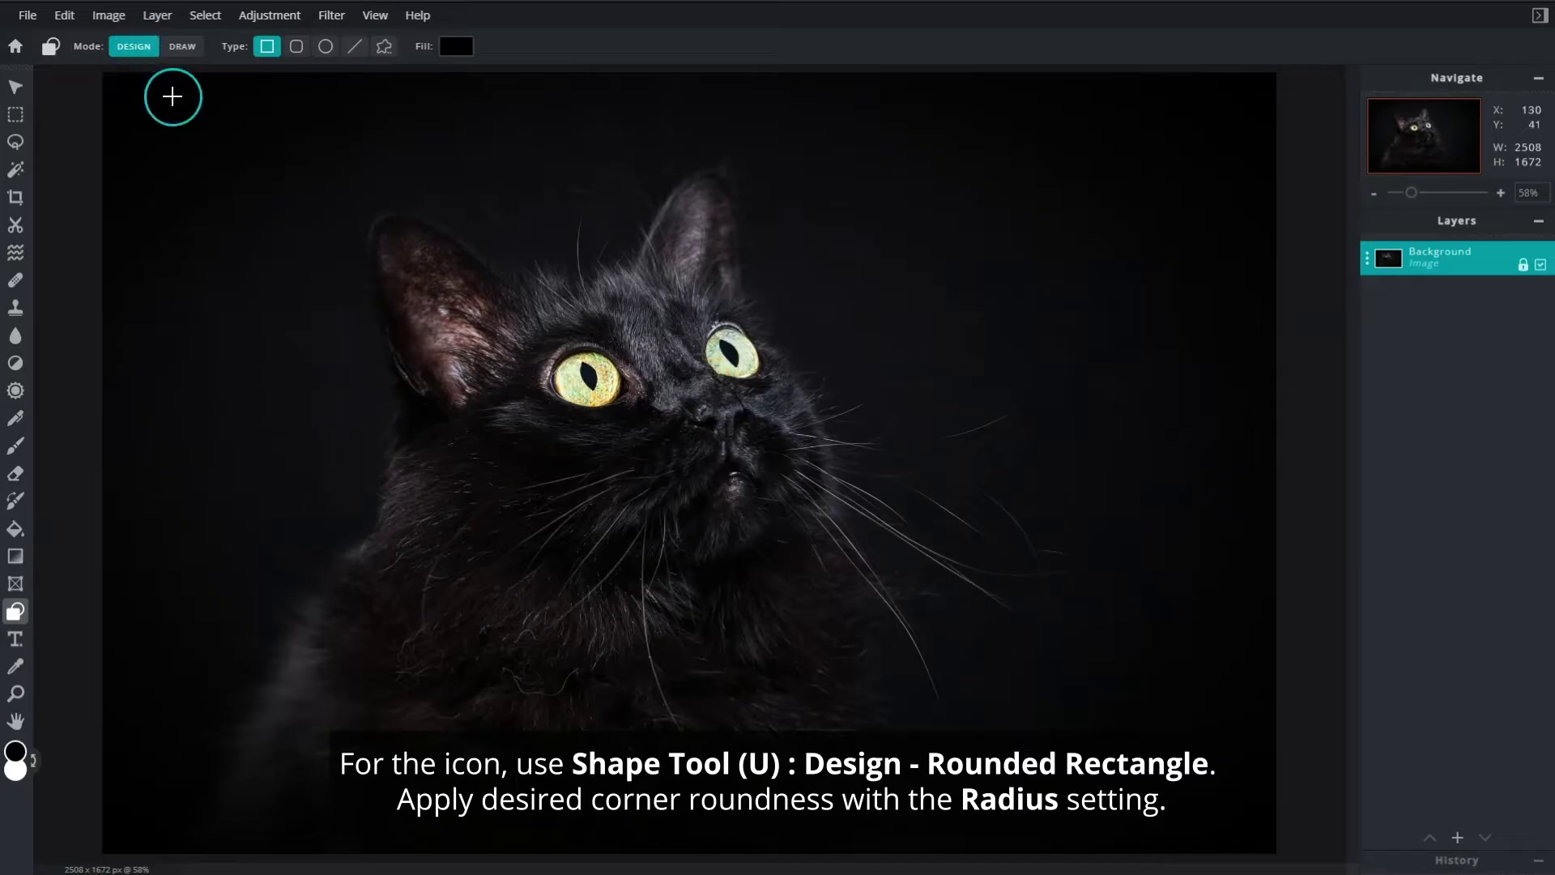
pyautogui.click(299, 47)
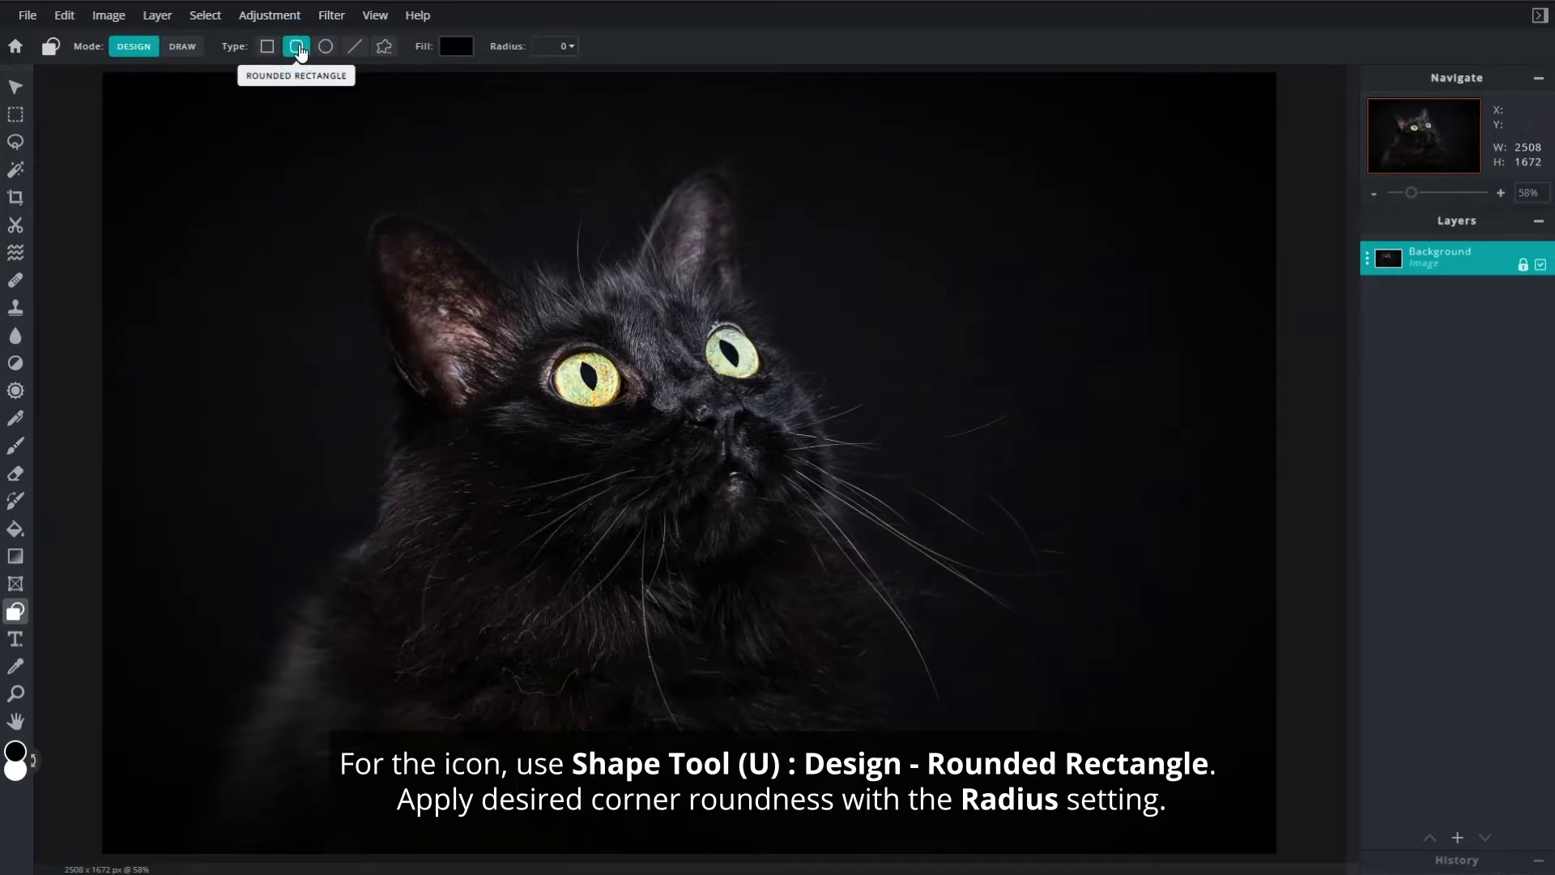
pyautogui.click(452, 46)
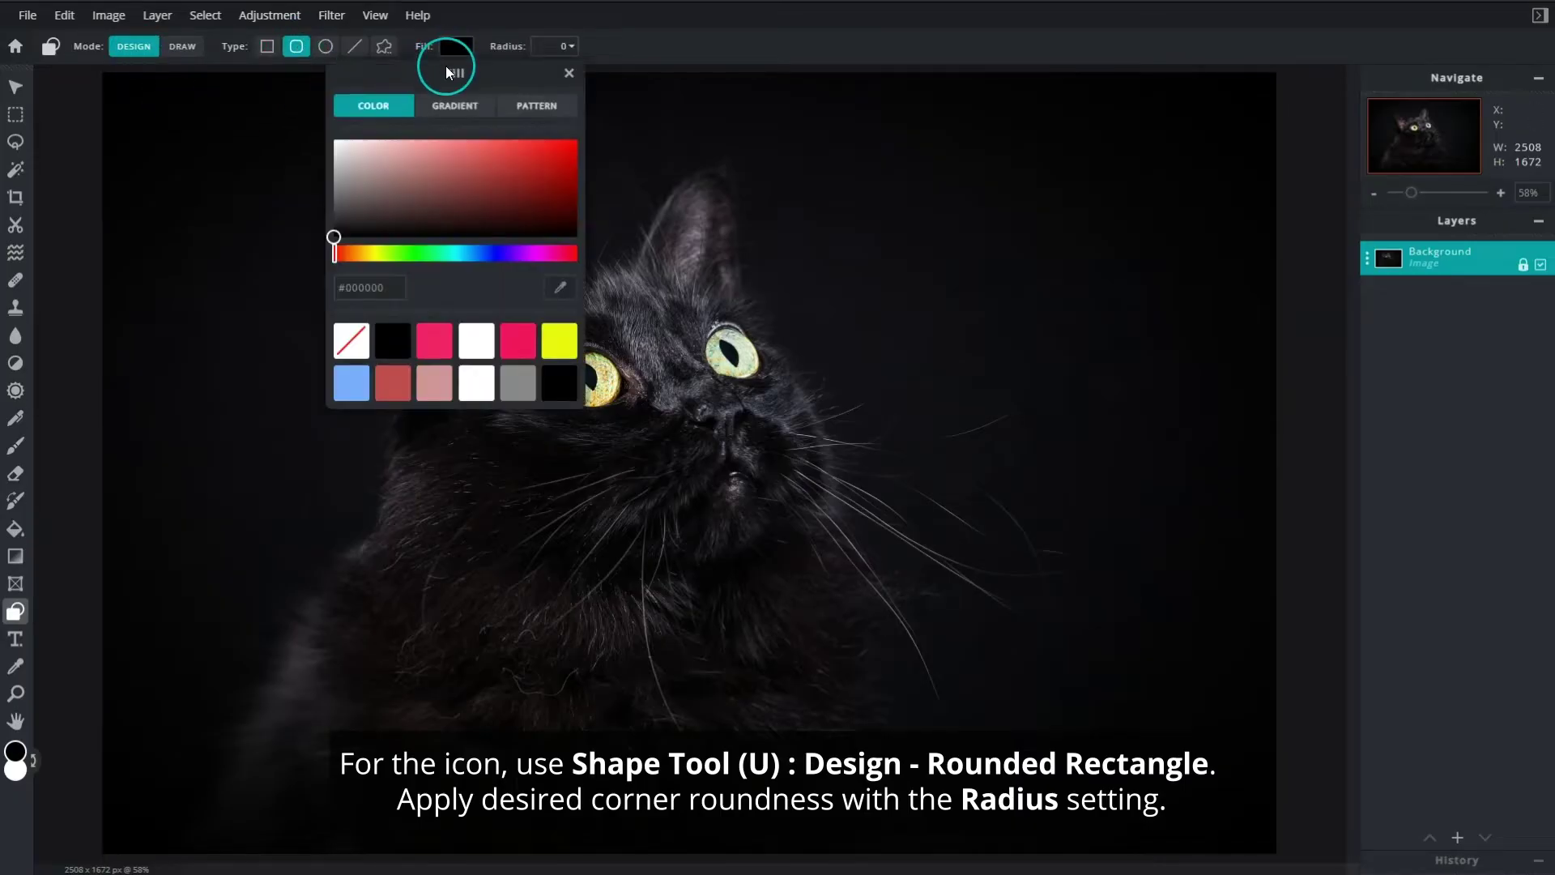
pyautogui.click(438, 343)
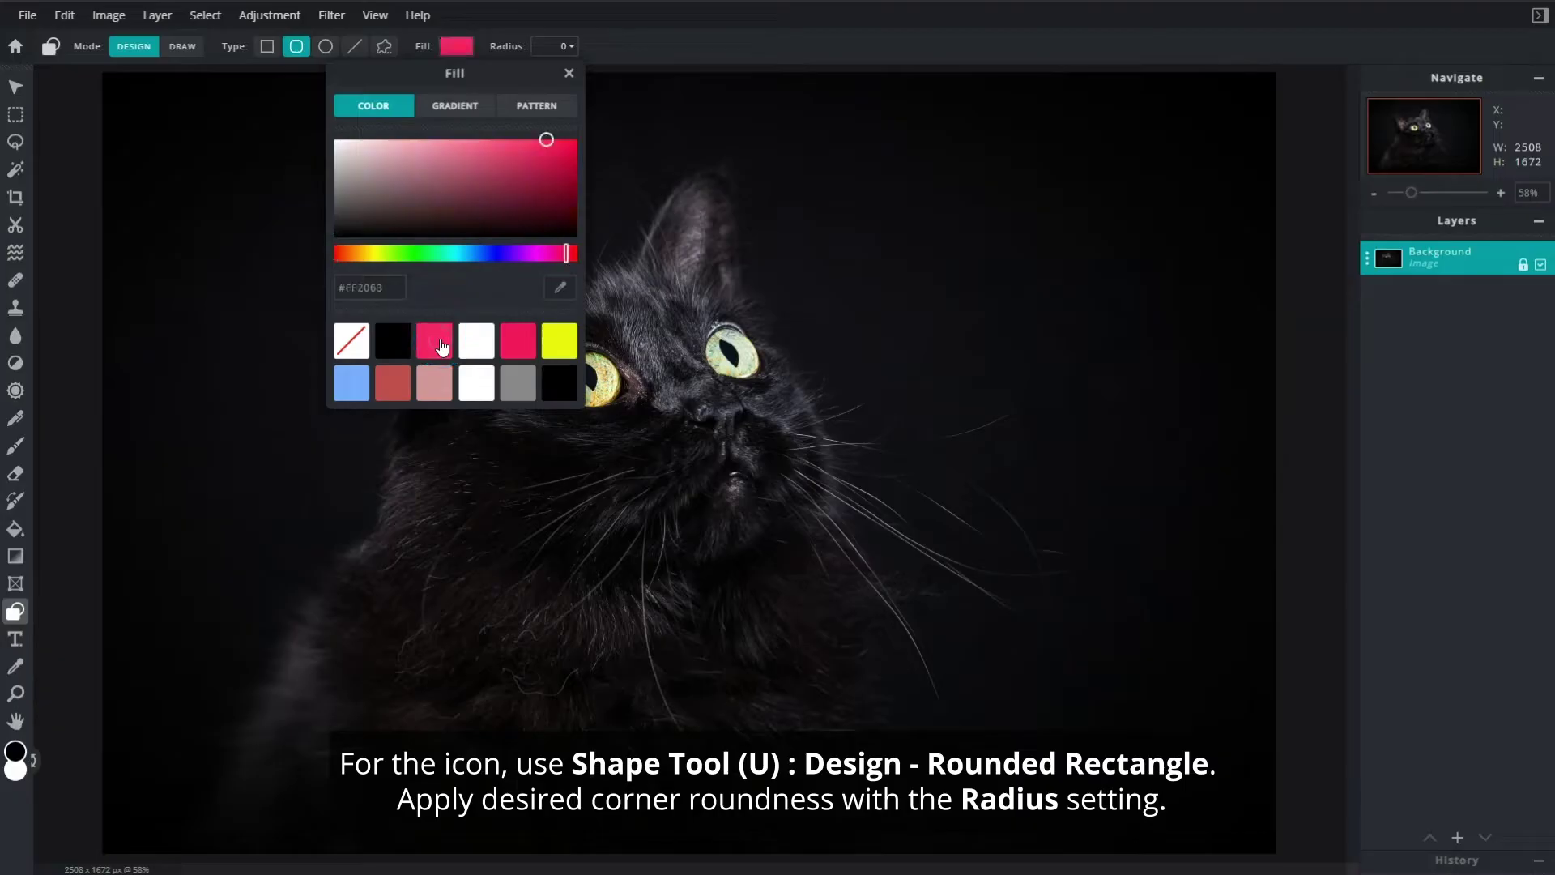
pyautogui.click(567, 46)
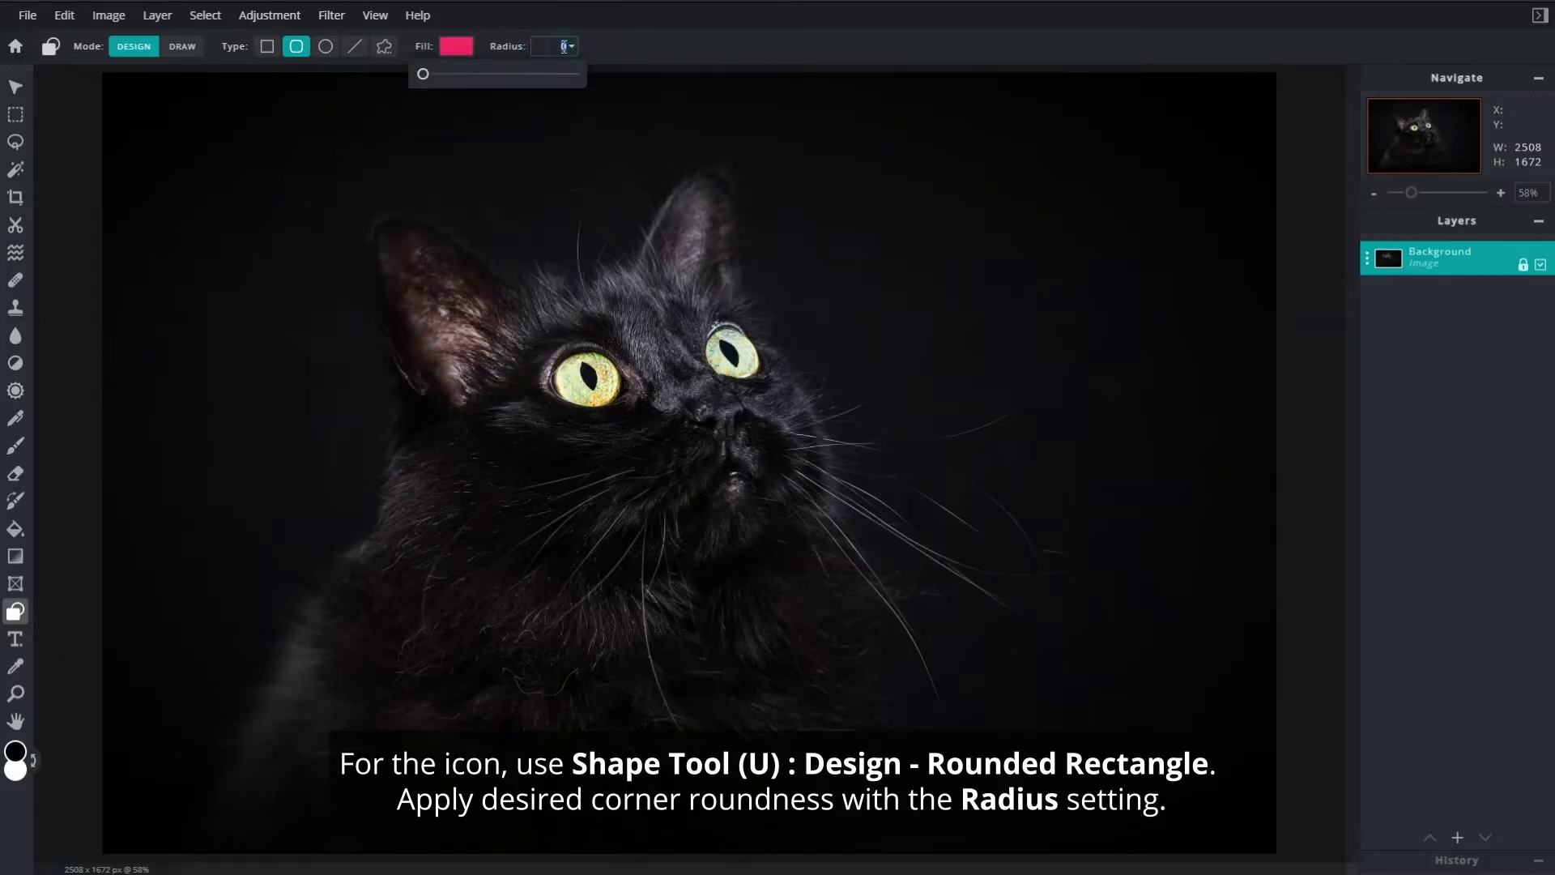
pyautogui.moveTo(427, 78); pyautogui.dragTo(513, 88)
pyautogui.click(879, 203)
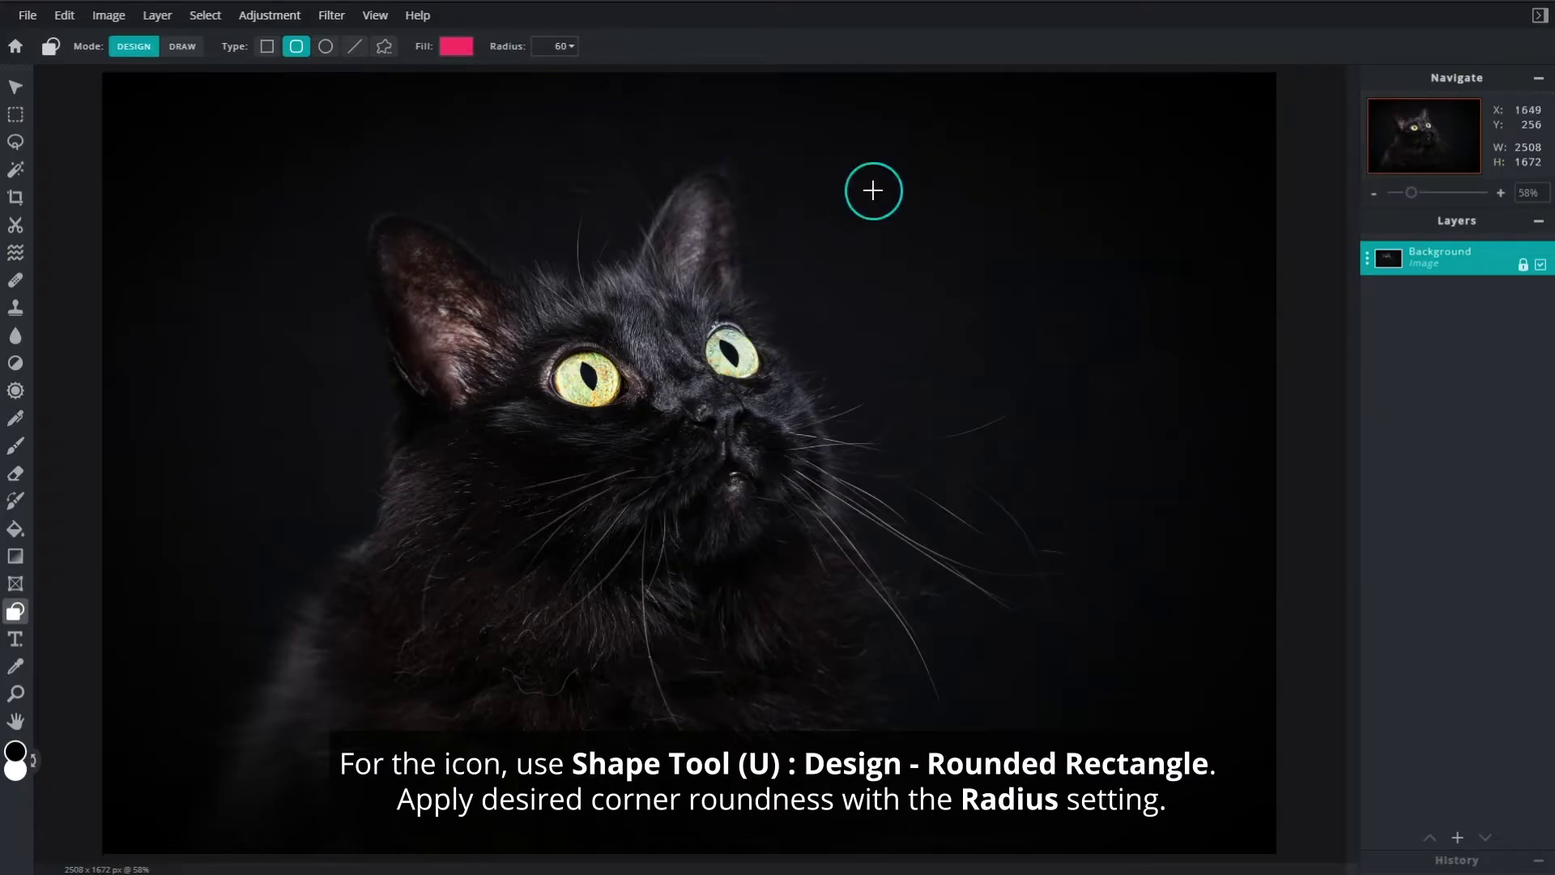
pyautogui.moveTo(850, 172); pyautogui.dragTo(1014, 299)
pyautogui.click(1349, 588)
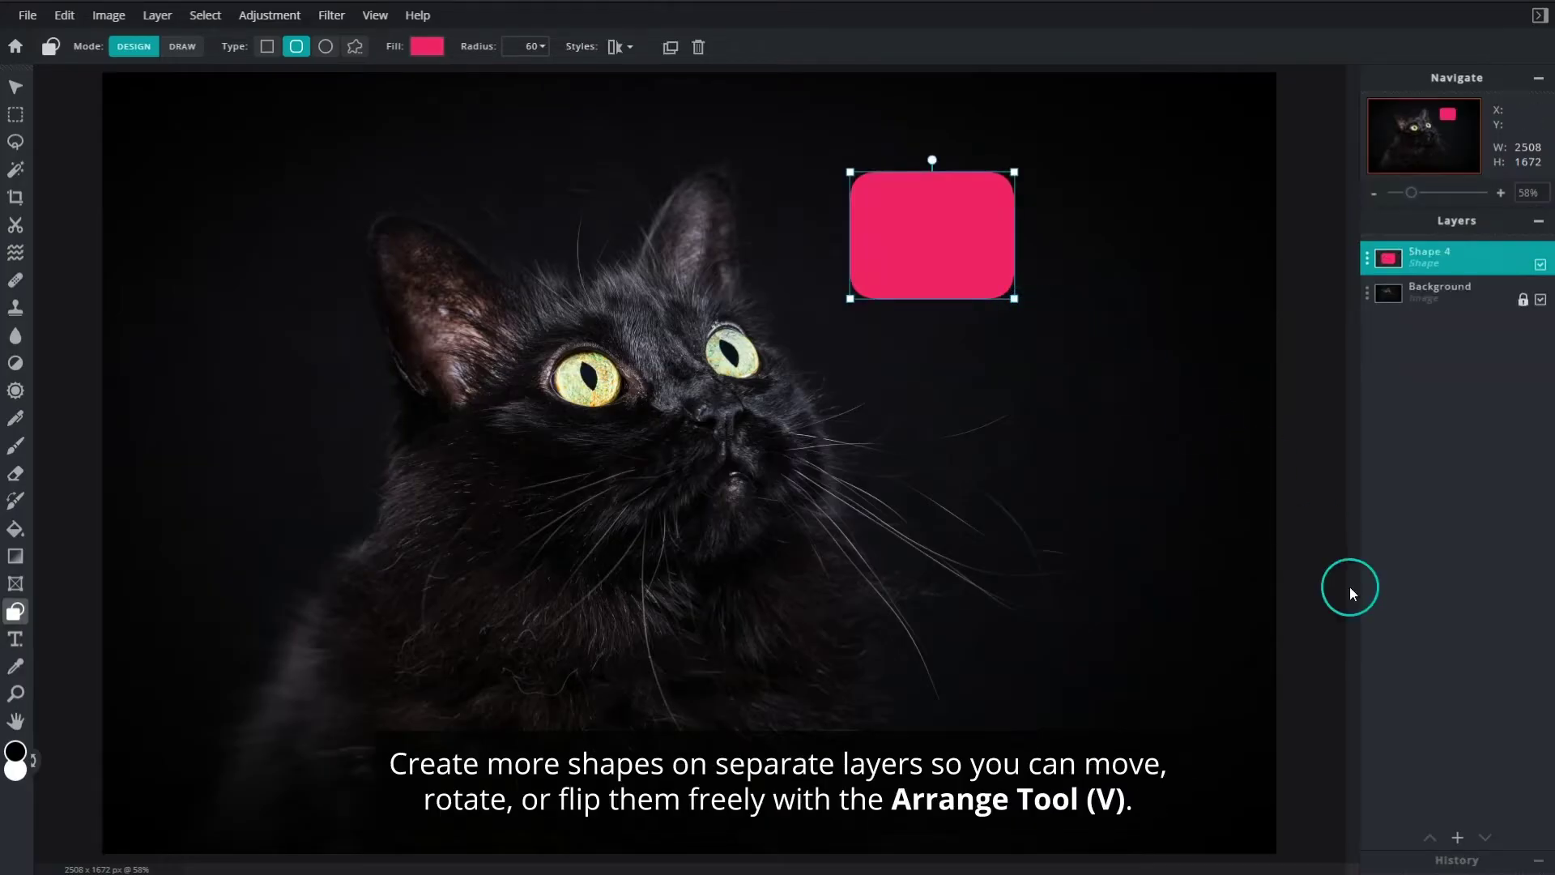
# On a new empty layer, draw a filled #FF2063 triangle about 150 by 101 px just below the rounded rectangle
pyautogui.click(1460, 822)
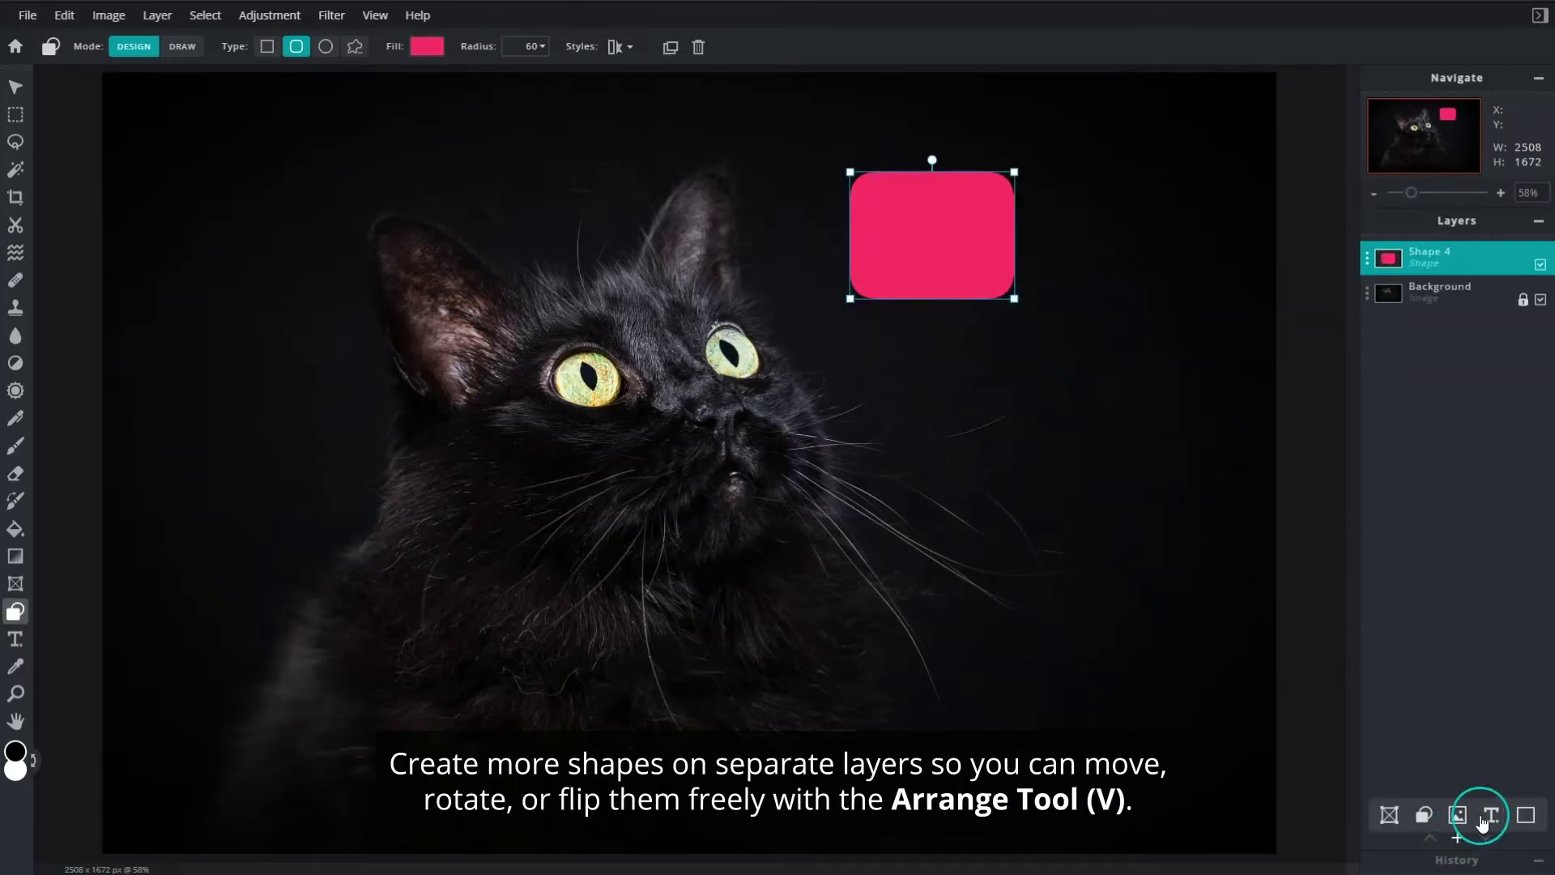
pyautogui.click(1520, 823)
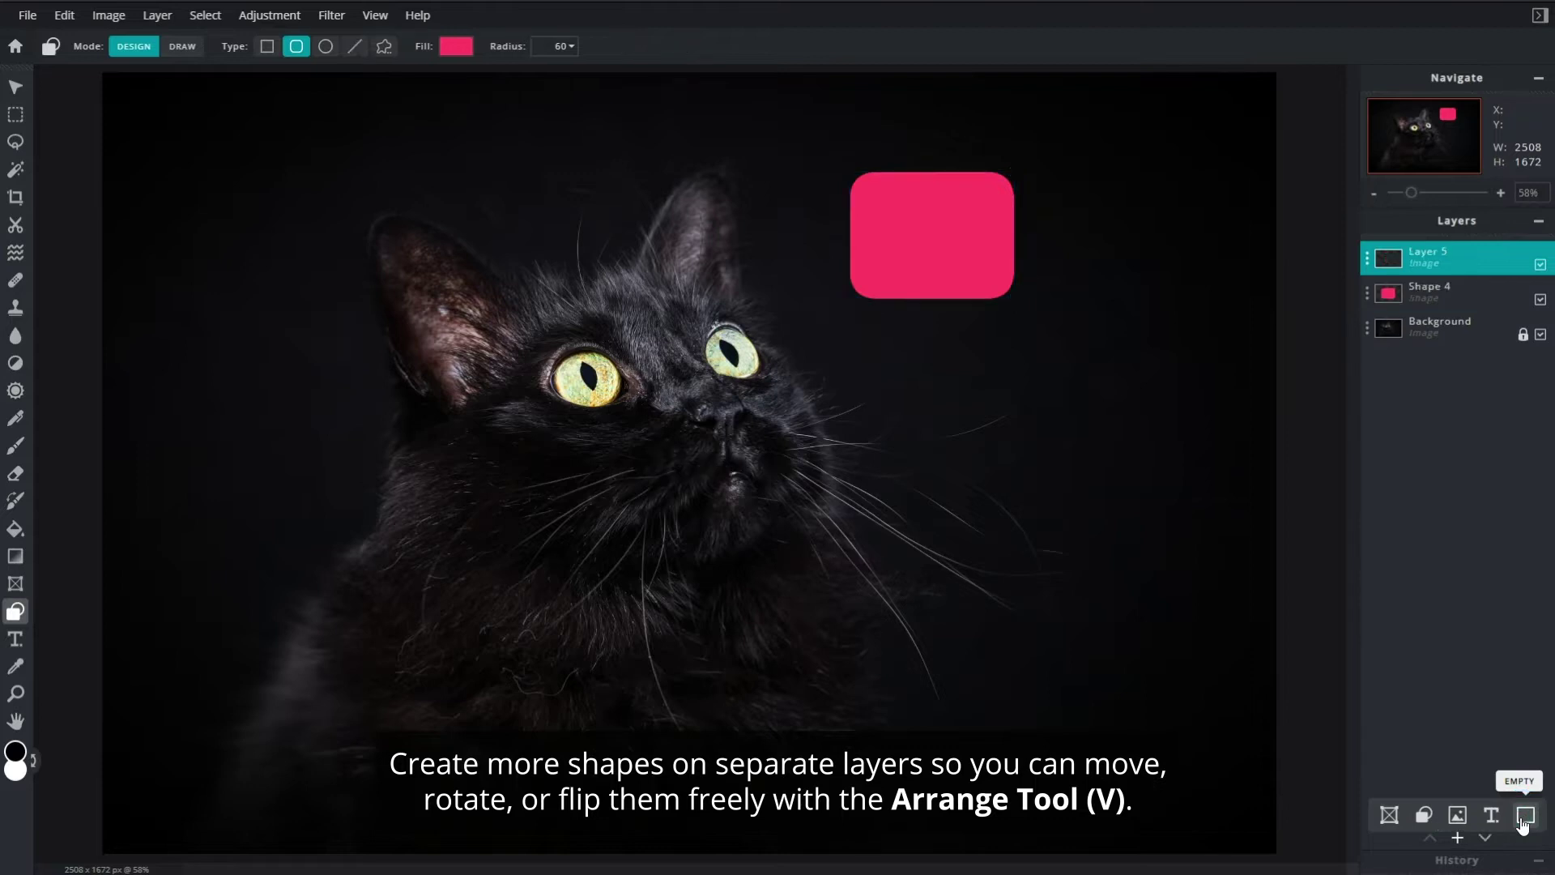
pyautogui.click(195, 52)
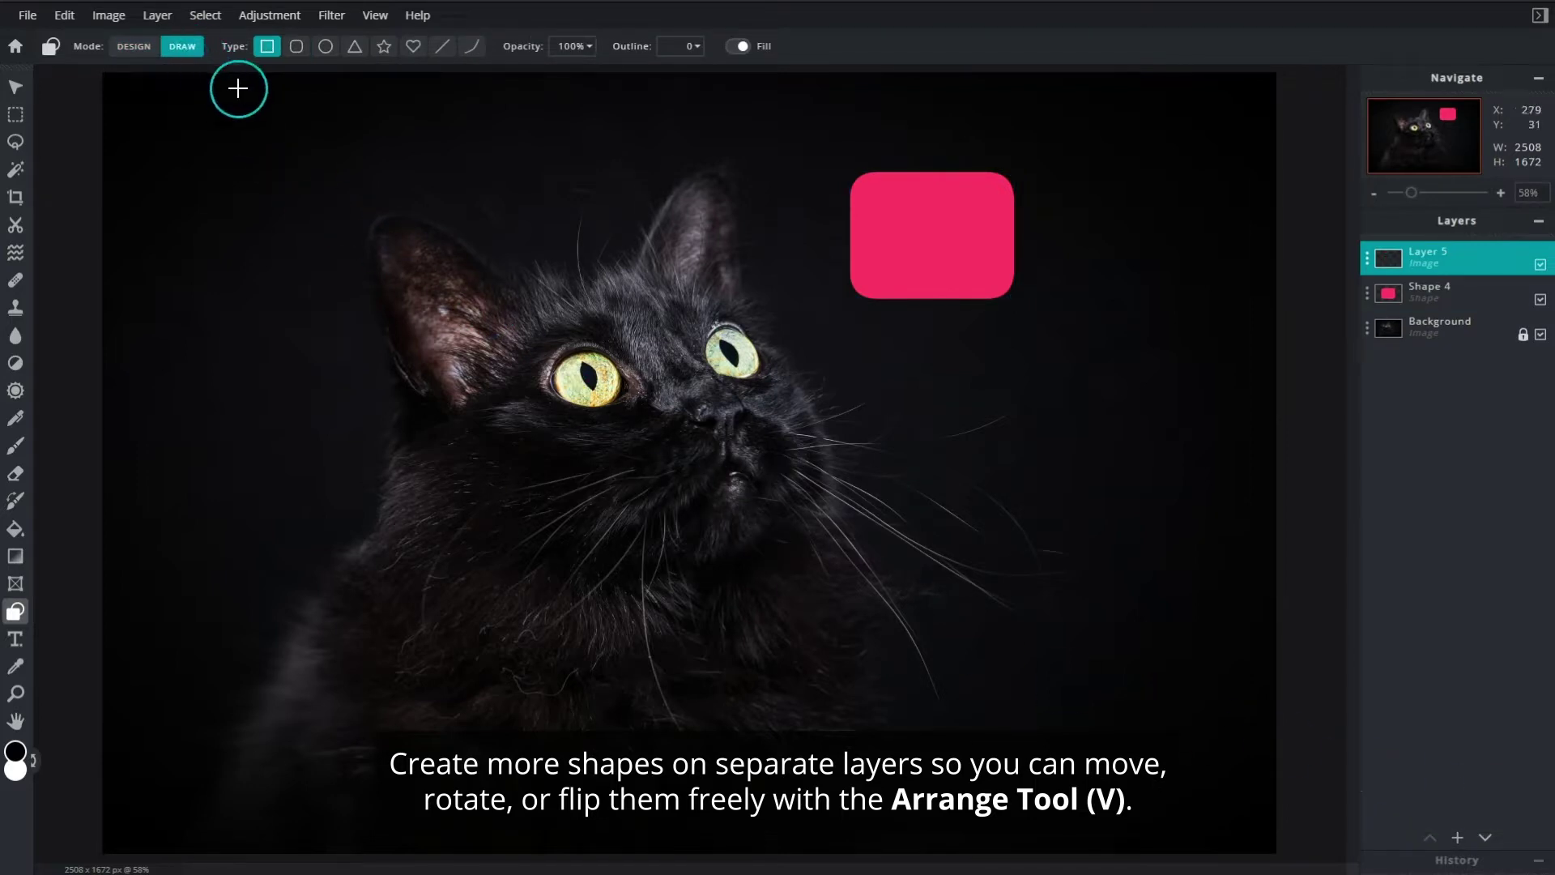
pyautogui.click(354, 50)
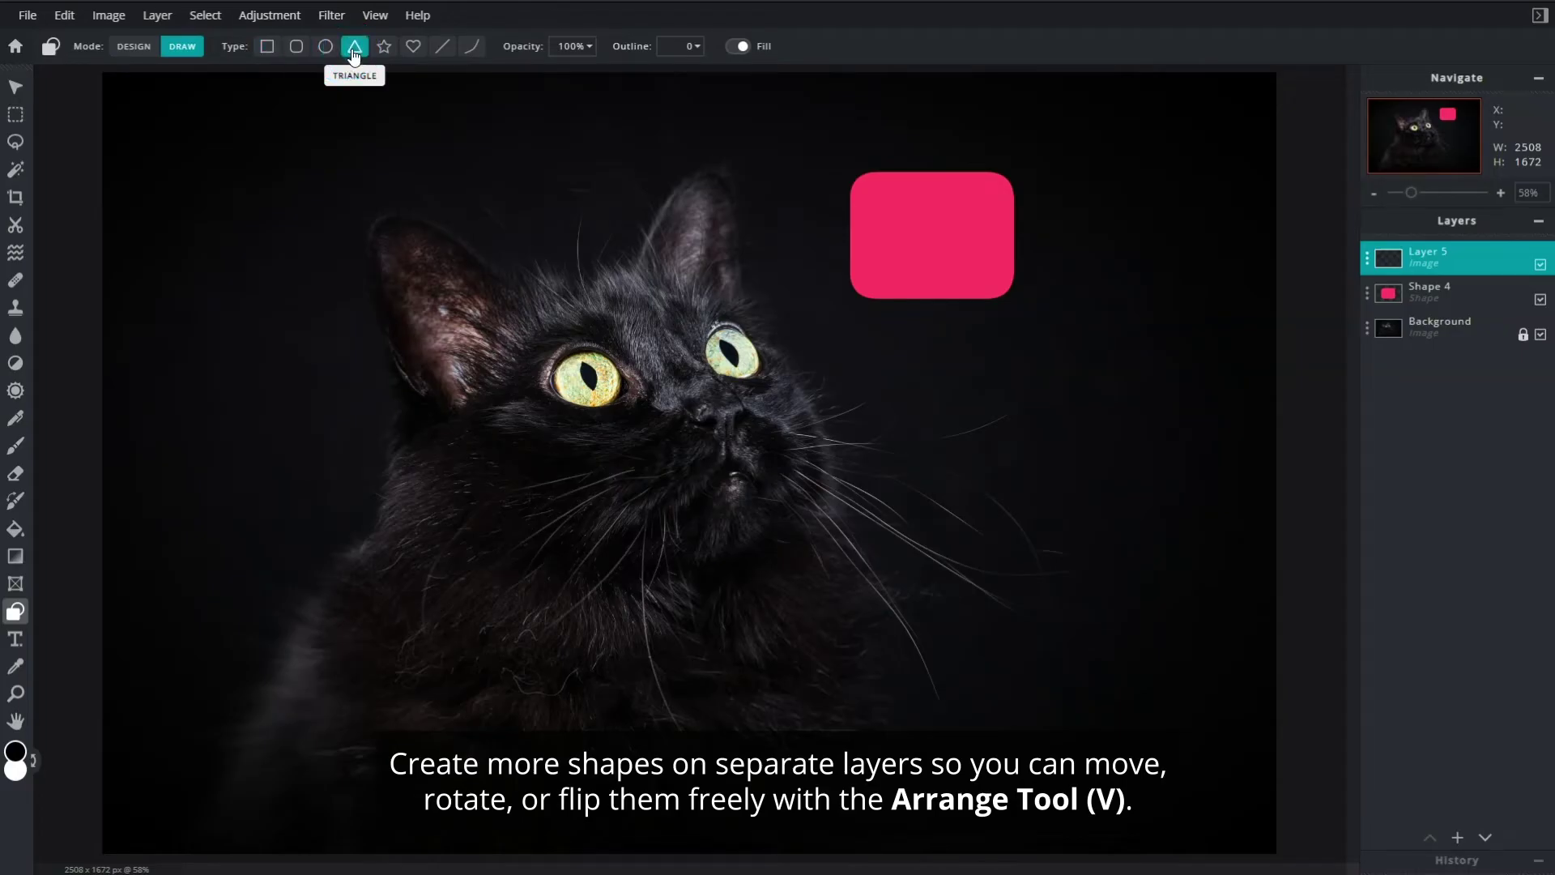
pyautogui.click(15, 769)
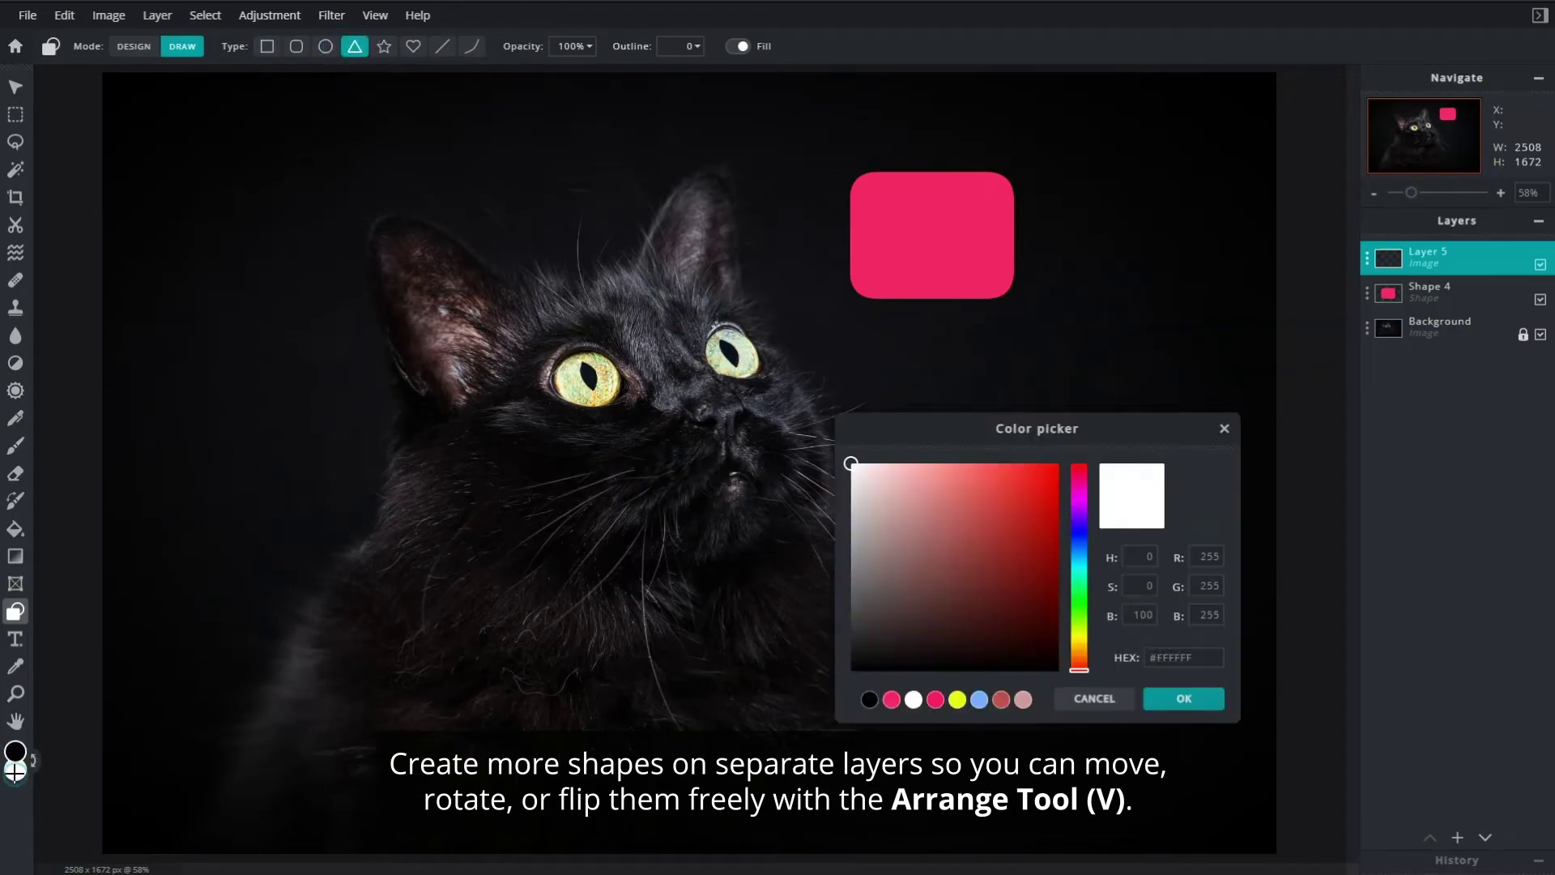
pyautogui.click(892, 698)
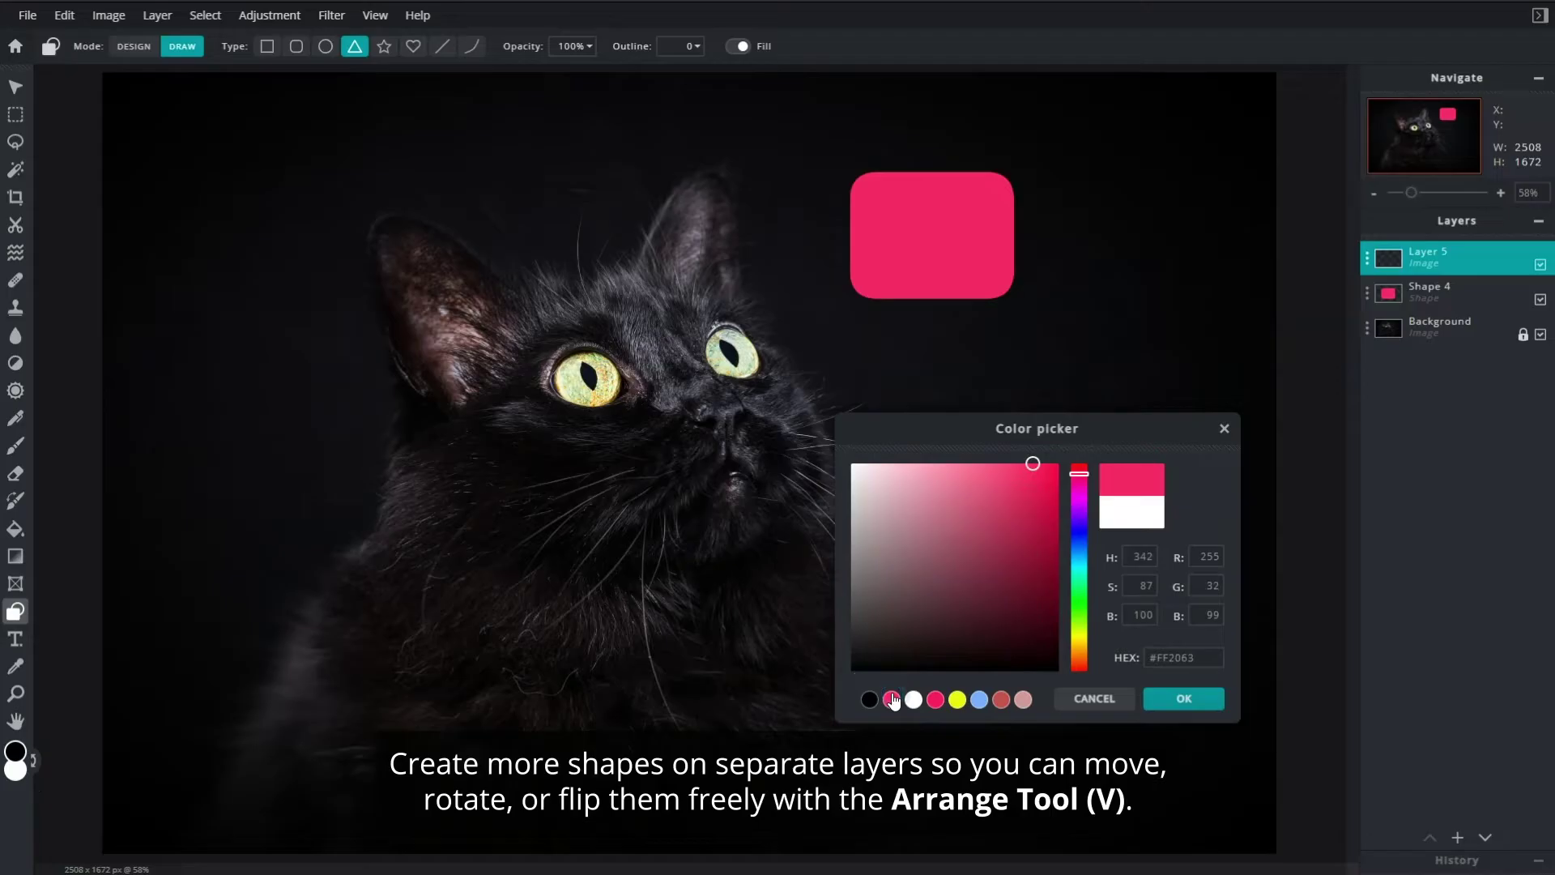
pyautogui.click(1184, 698)
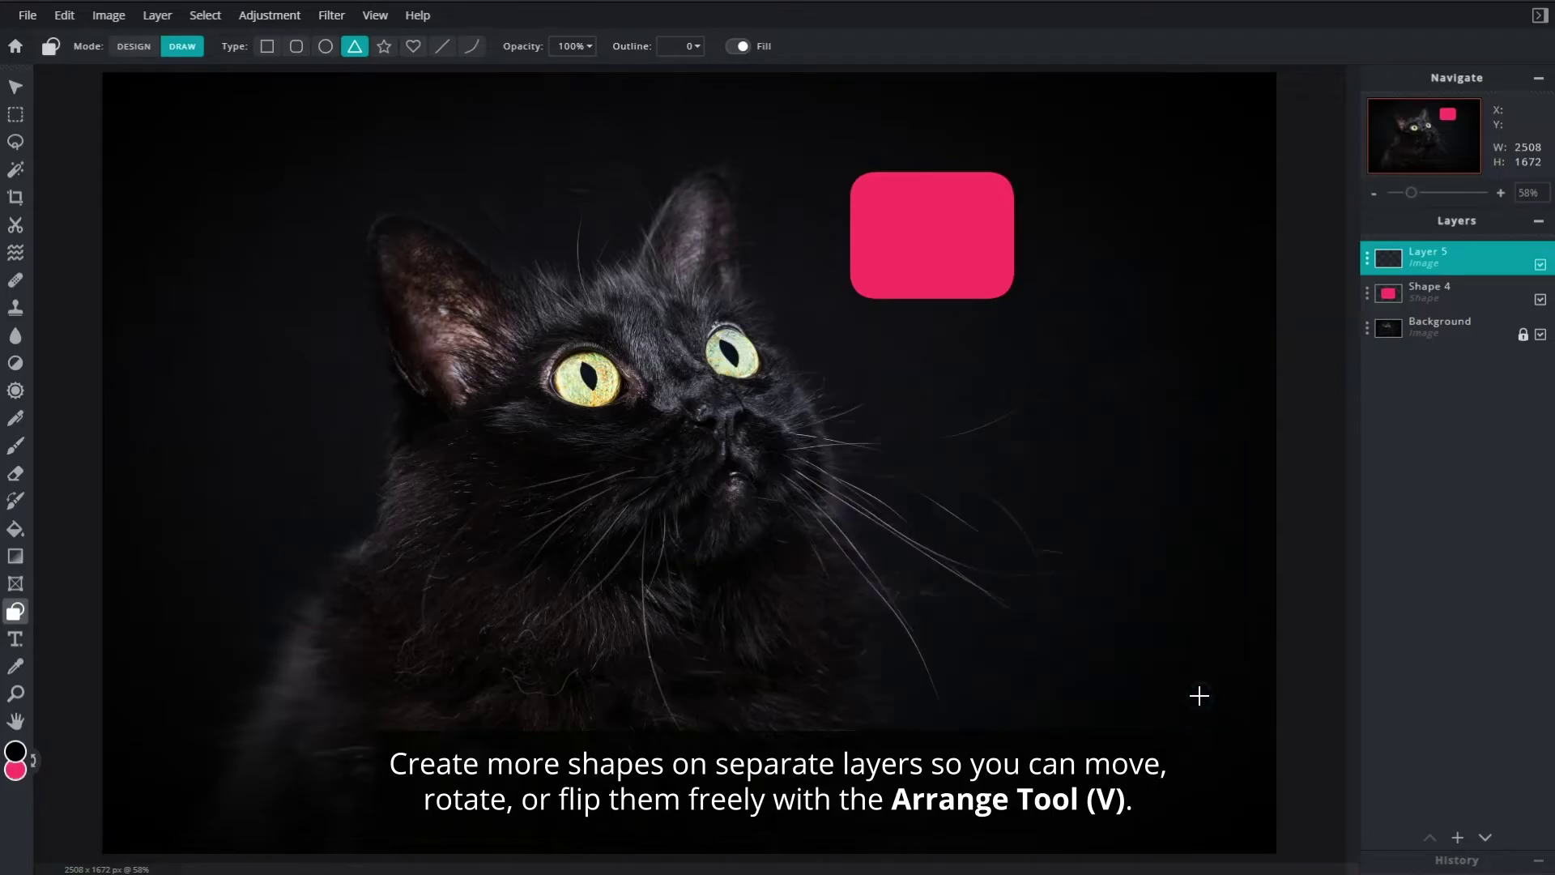
pyautogui.moveTo(929, 328); pyautogui.dragTo(964, 374)
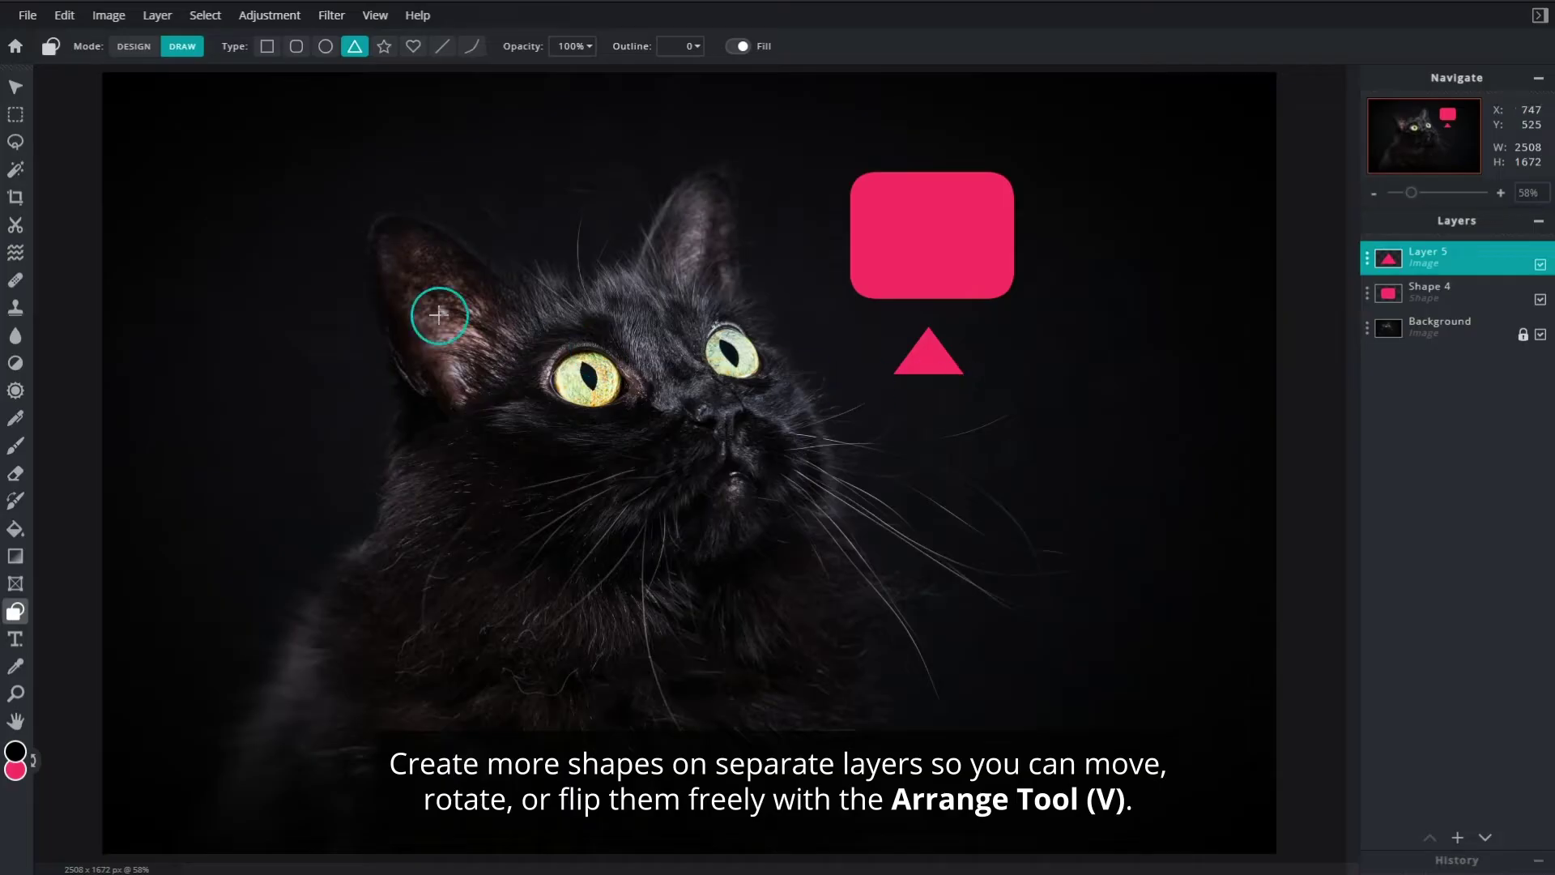
# Flip the triangle vertically and move it up against the rectangle's lower edge to form the speech bubble's tail
pyautogui.click(20, 89)
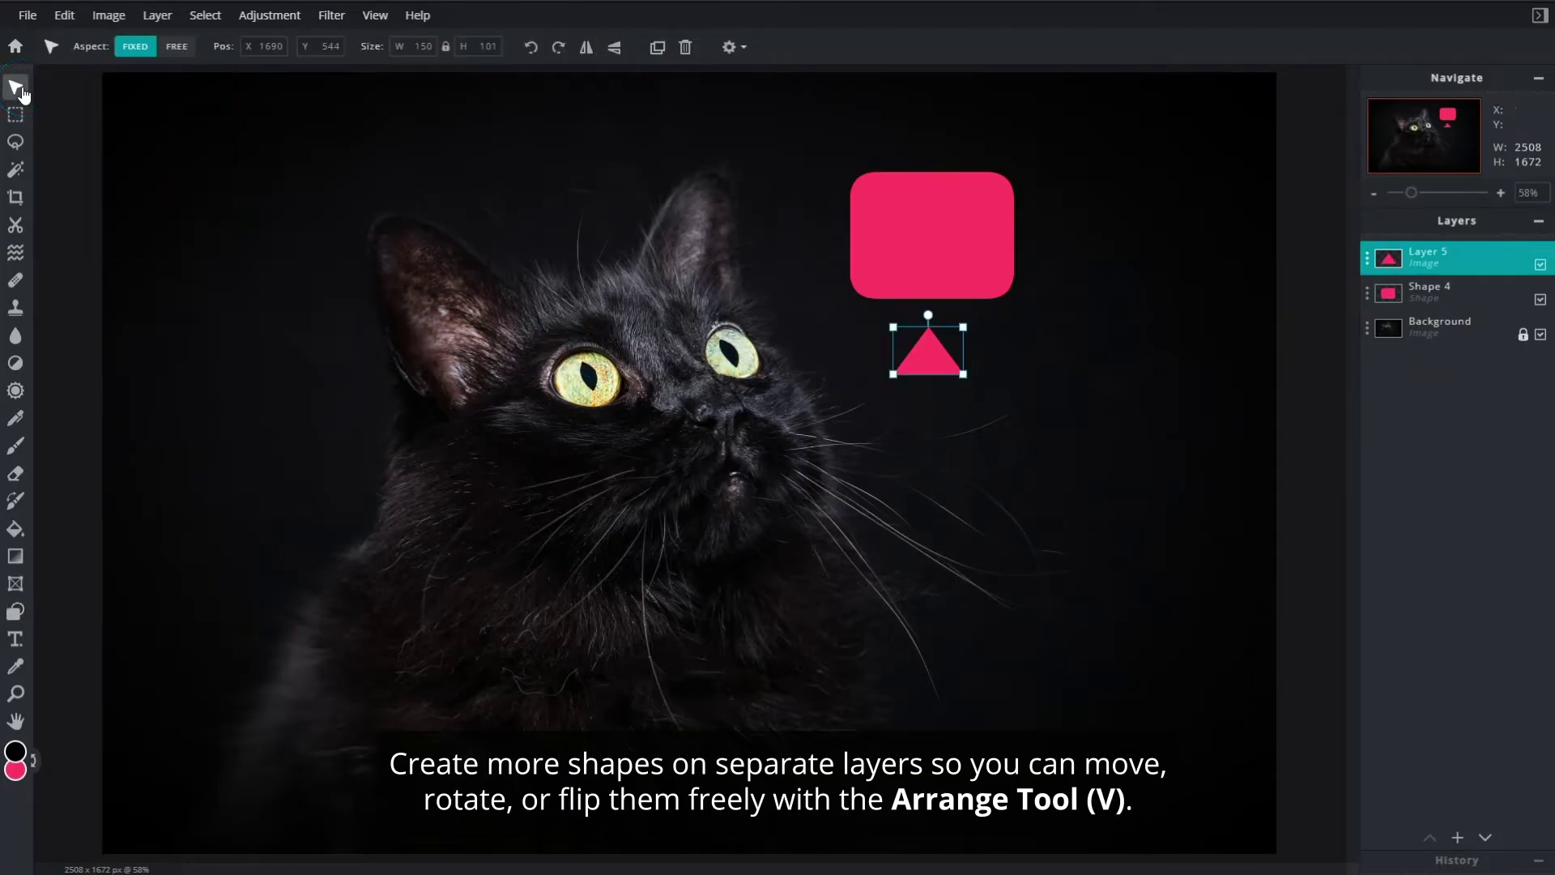
pyautogui.click(617, 49)
pyautogui.moveTo(927, 348); pyautogui.dragTo(931, 301)
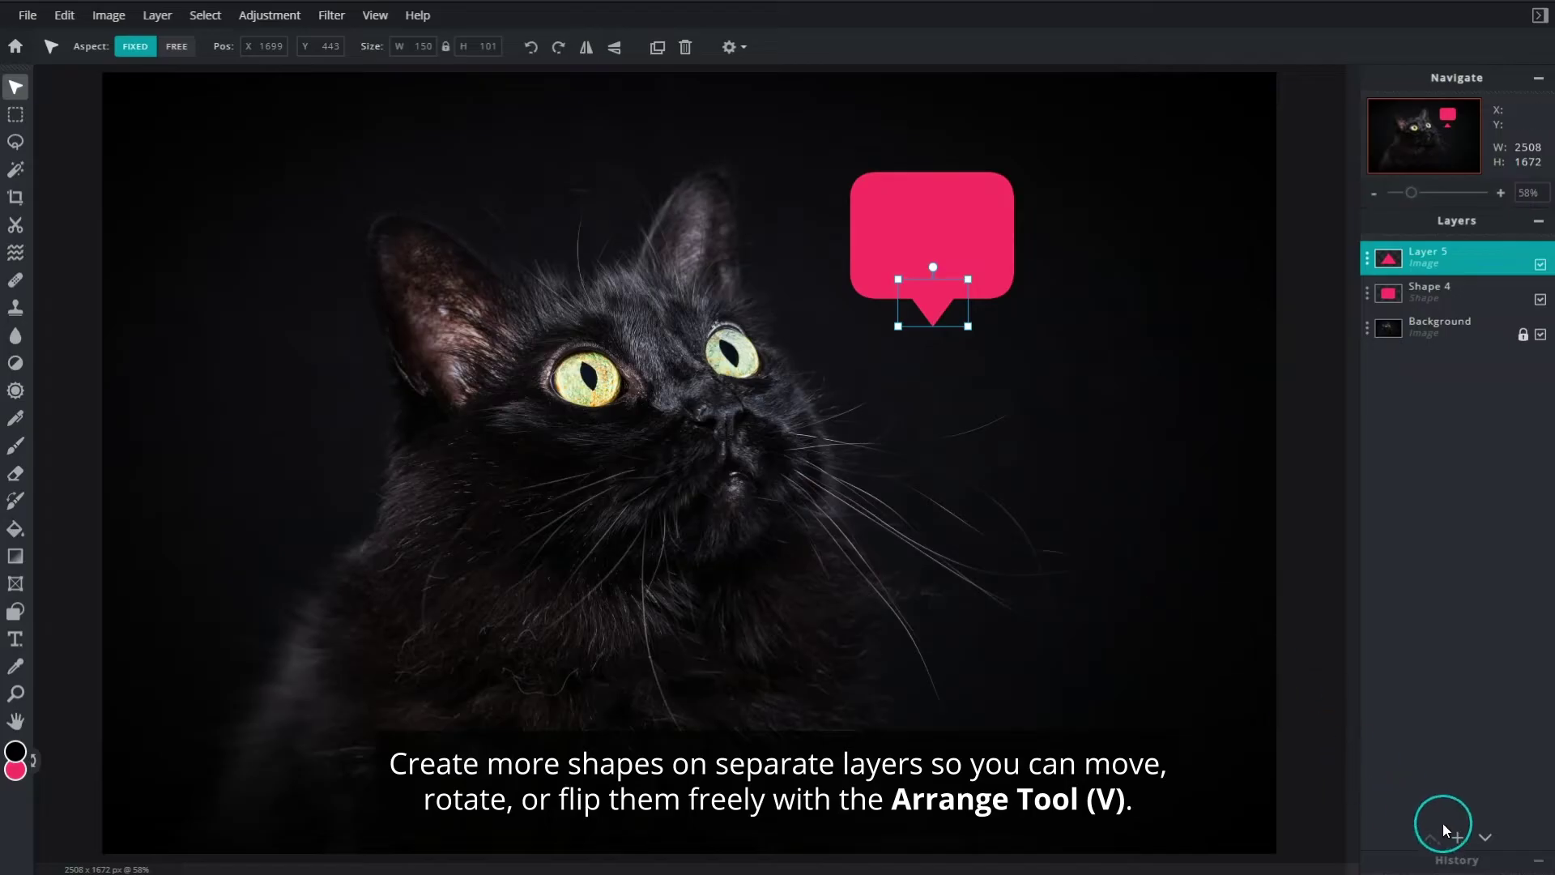
# On a new empty layer, draw a white (#FFFFFF) heart about 142 by 126 px in the middle of the speech bubble
pyautogui.moveTo(1457, 837)
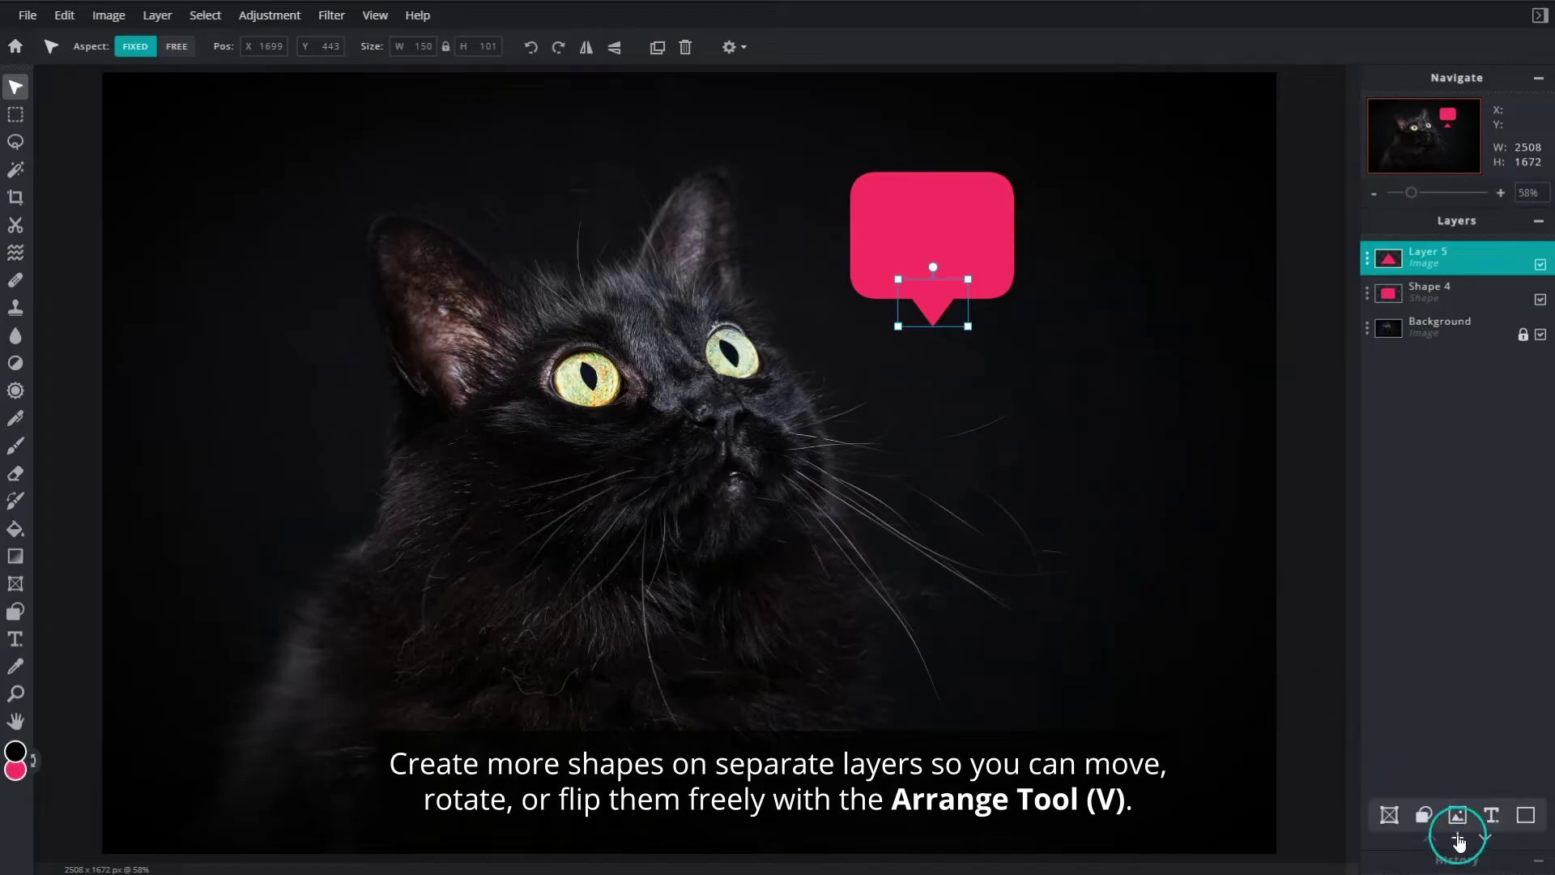
pyautogui.click(1526, 815)
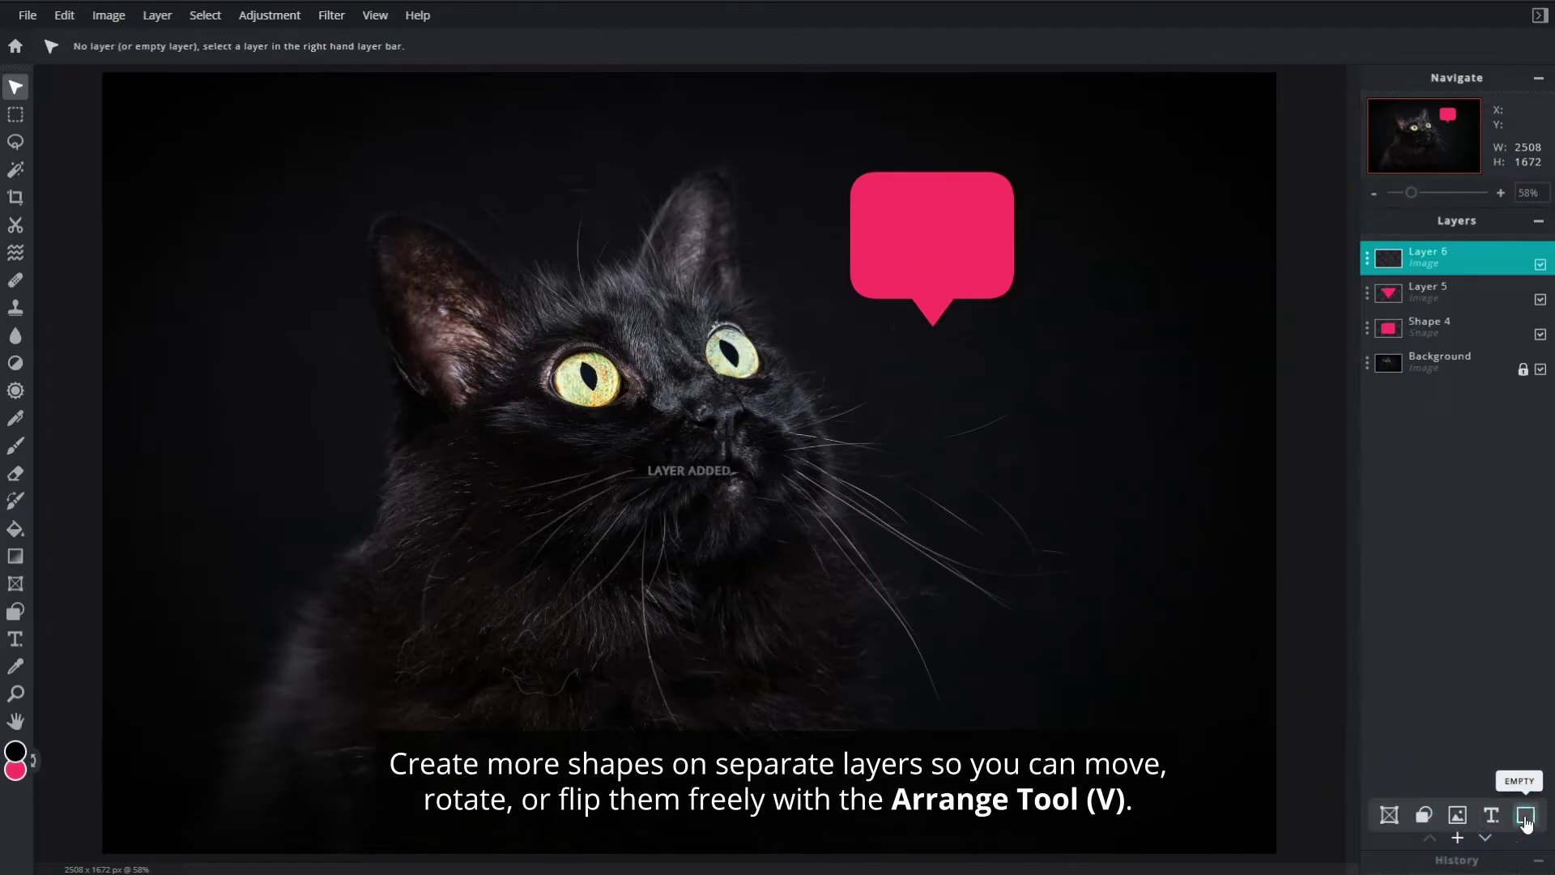
pyautogui.click(18, 611)
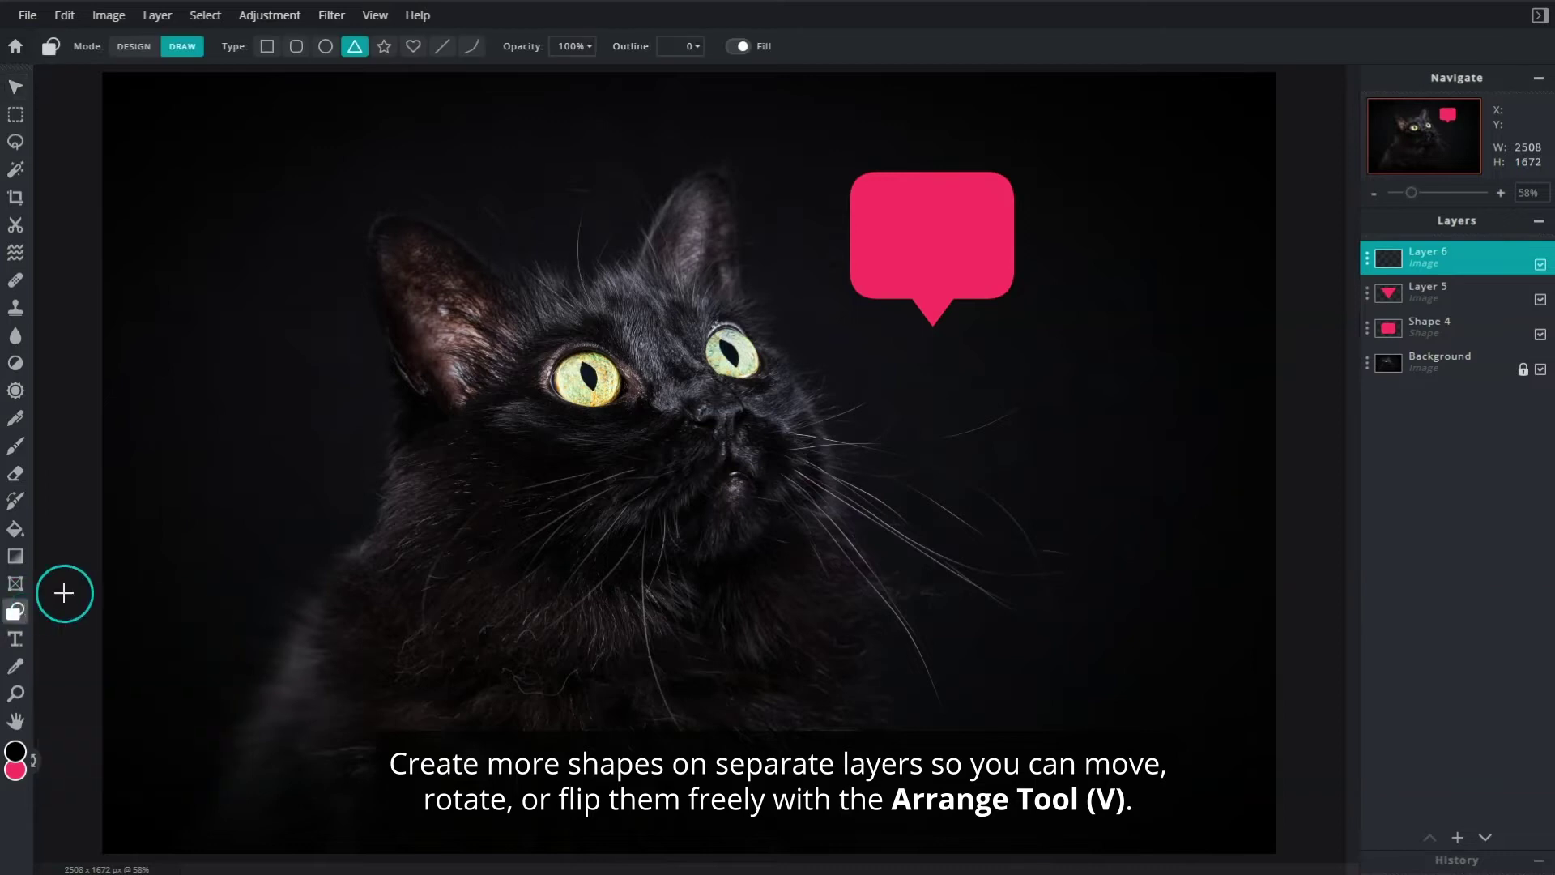
pyautogui.click(414, 47)
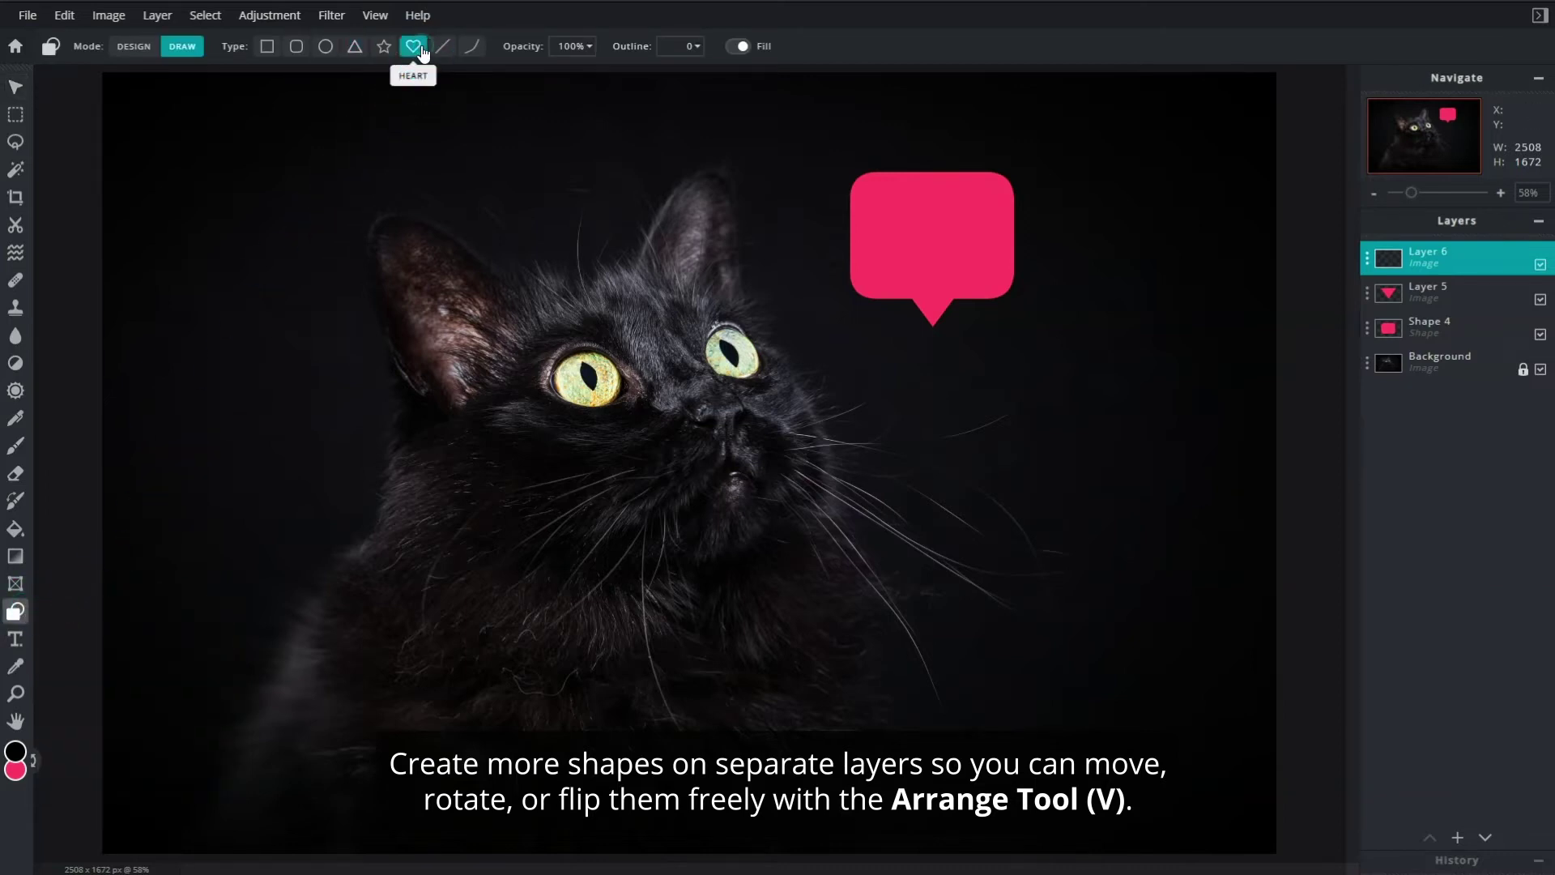
pyautogui.click(16, 769)
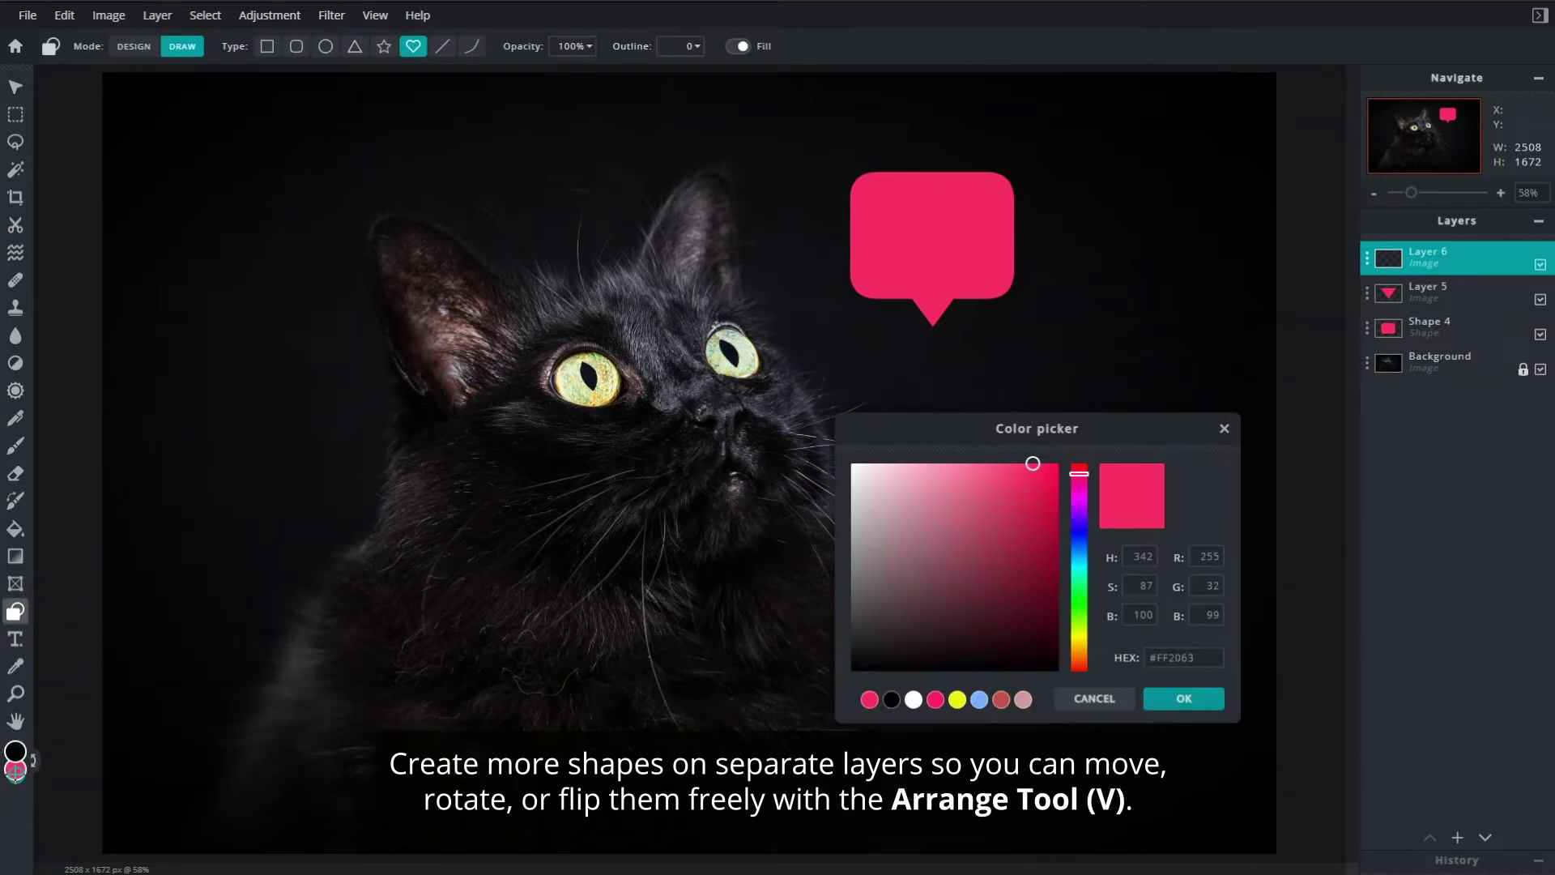
pyautogui.click(913, 699)
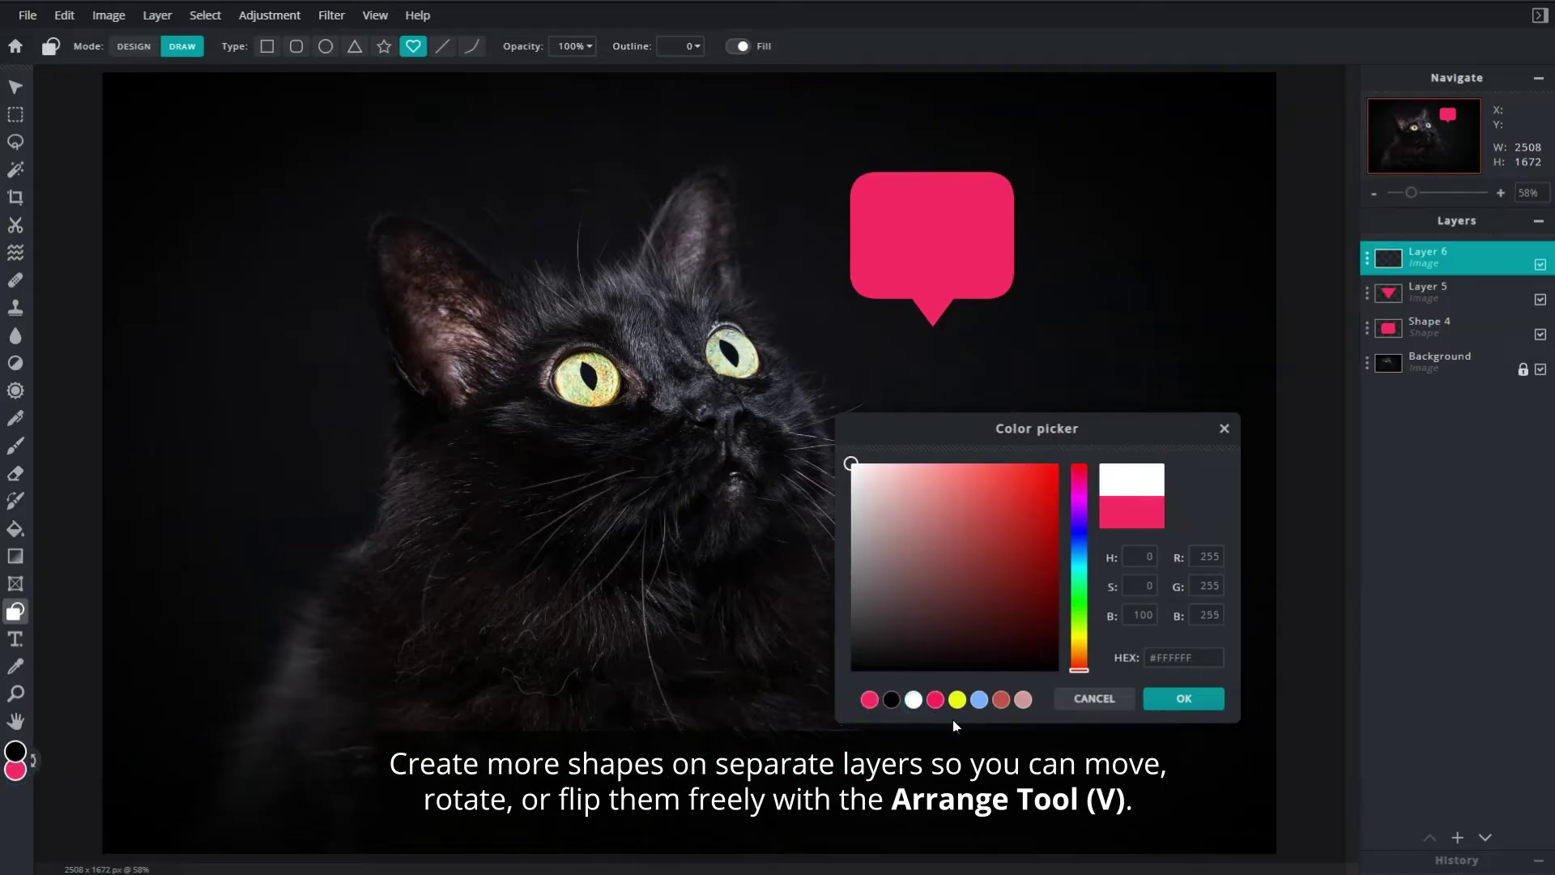
pyautogui.click(1189, 698)
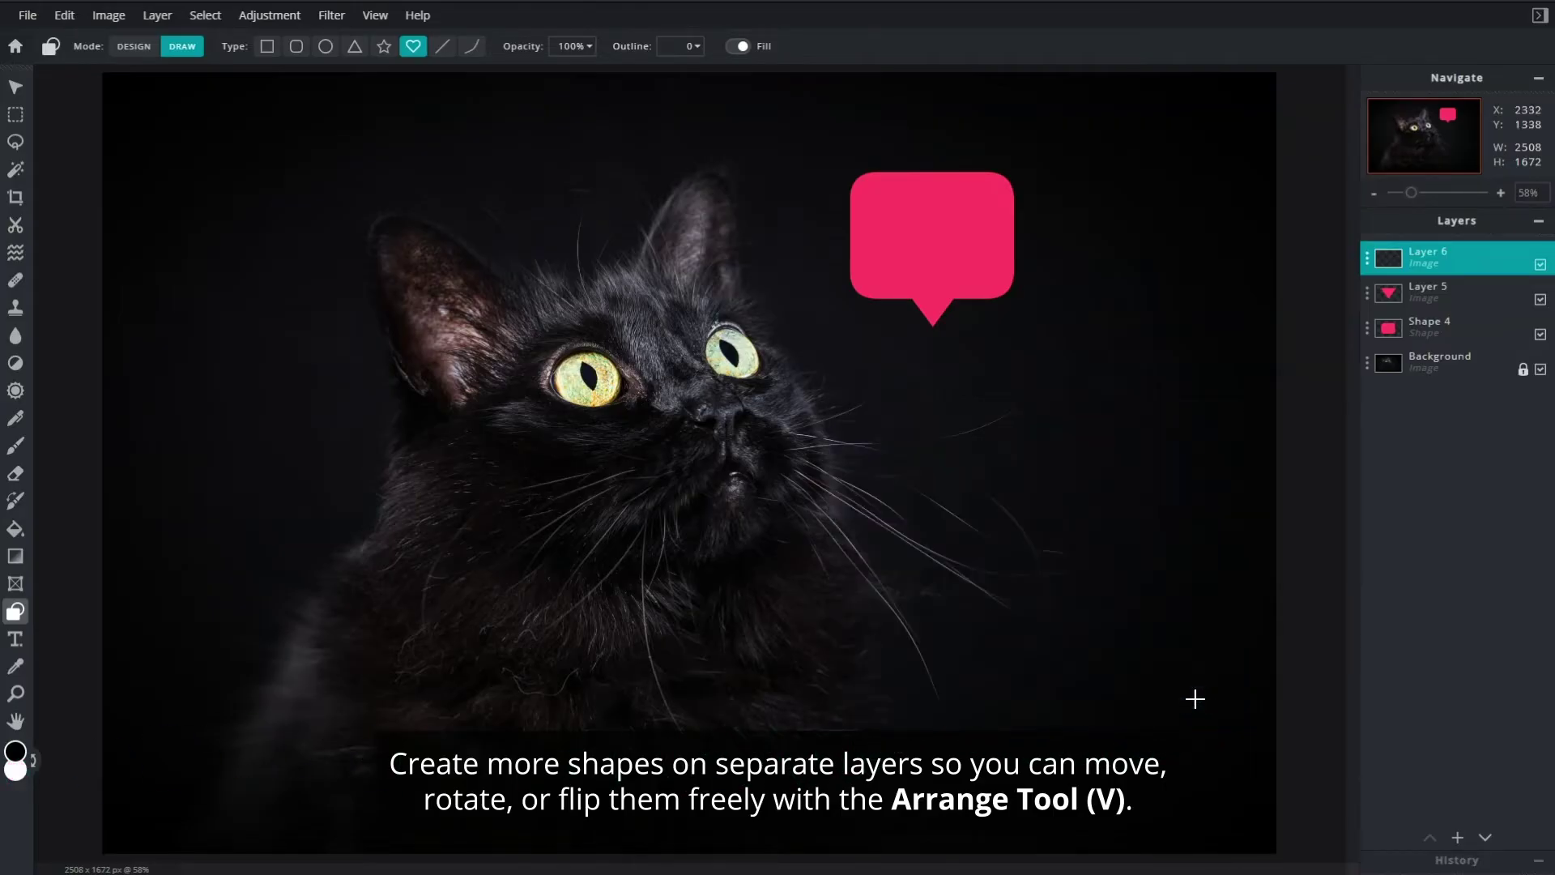
pyautogui.moveTo(910, 220); pyautogui.dragTo(940, 247)
pyautogui.press('v')
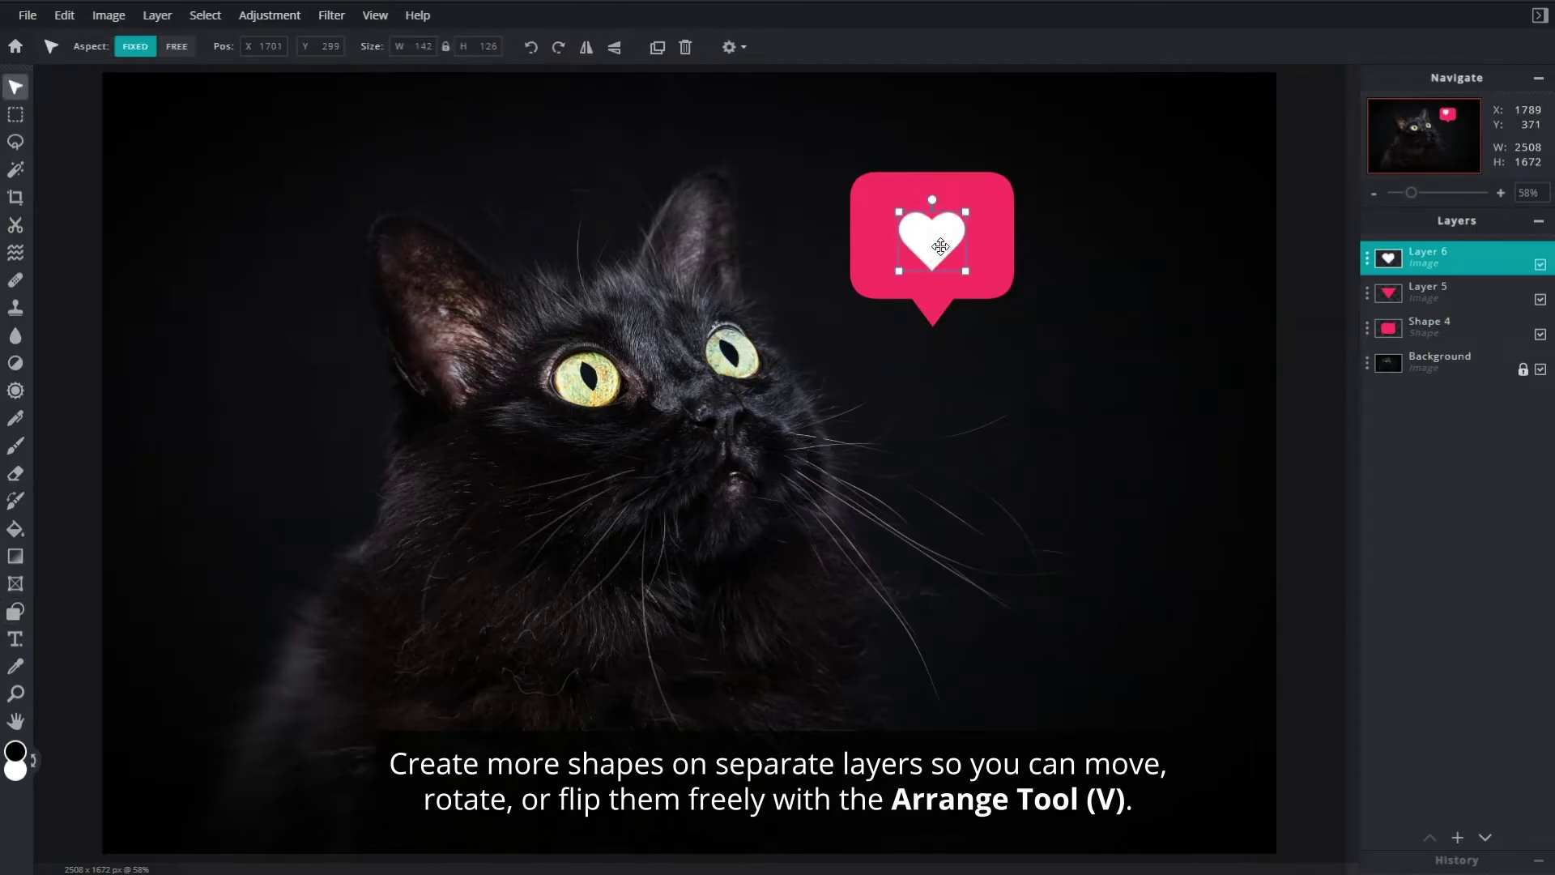
# Merge the heart layer down into the triangle layer and the rounded rectangle layer to combine the icon on one layer
pyautogui.click(1368, 260)
pyautogui.click(1291, 419)
pyautogui.click(1277, 481)
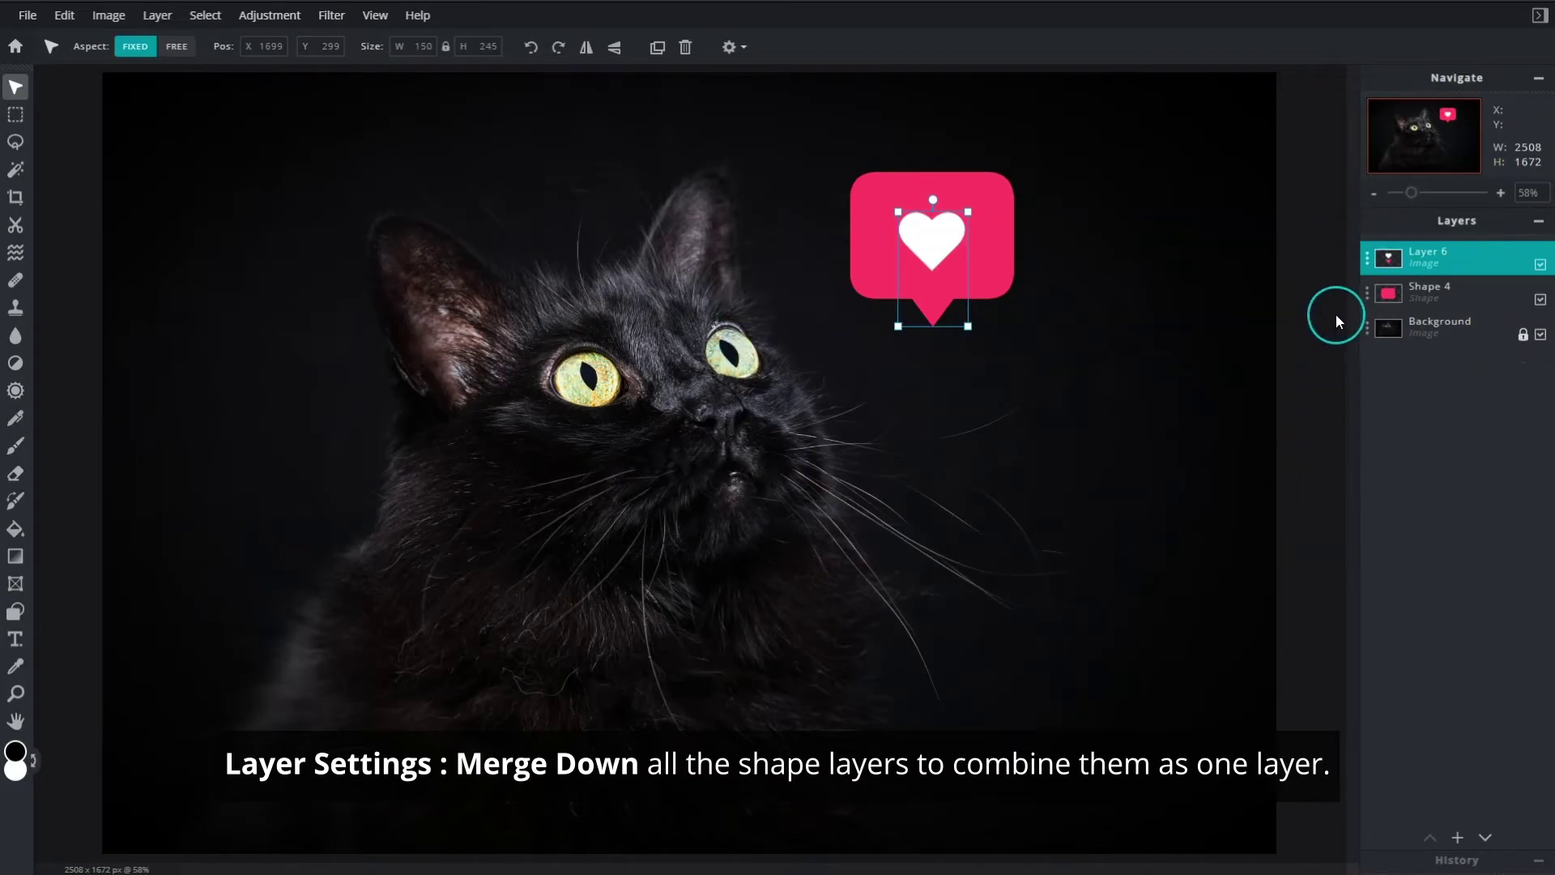
pyautogui.click(1366, 272)
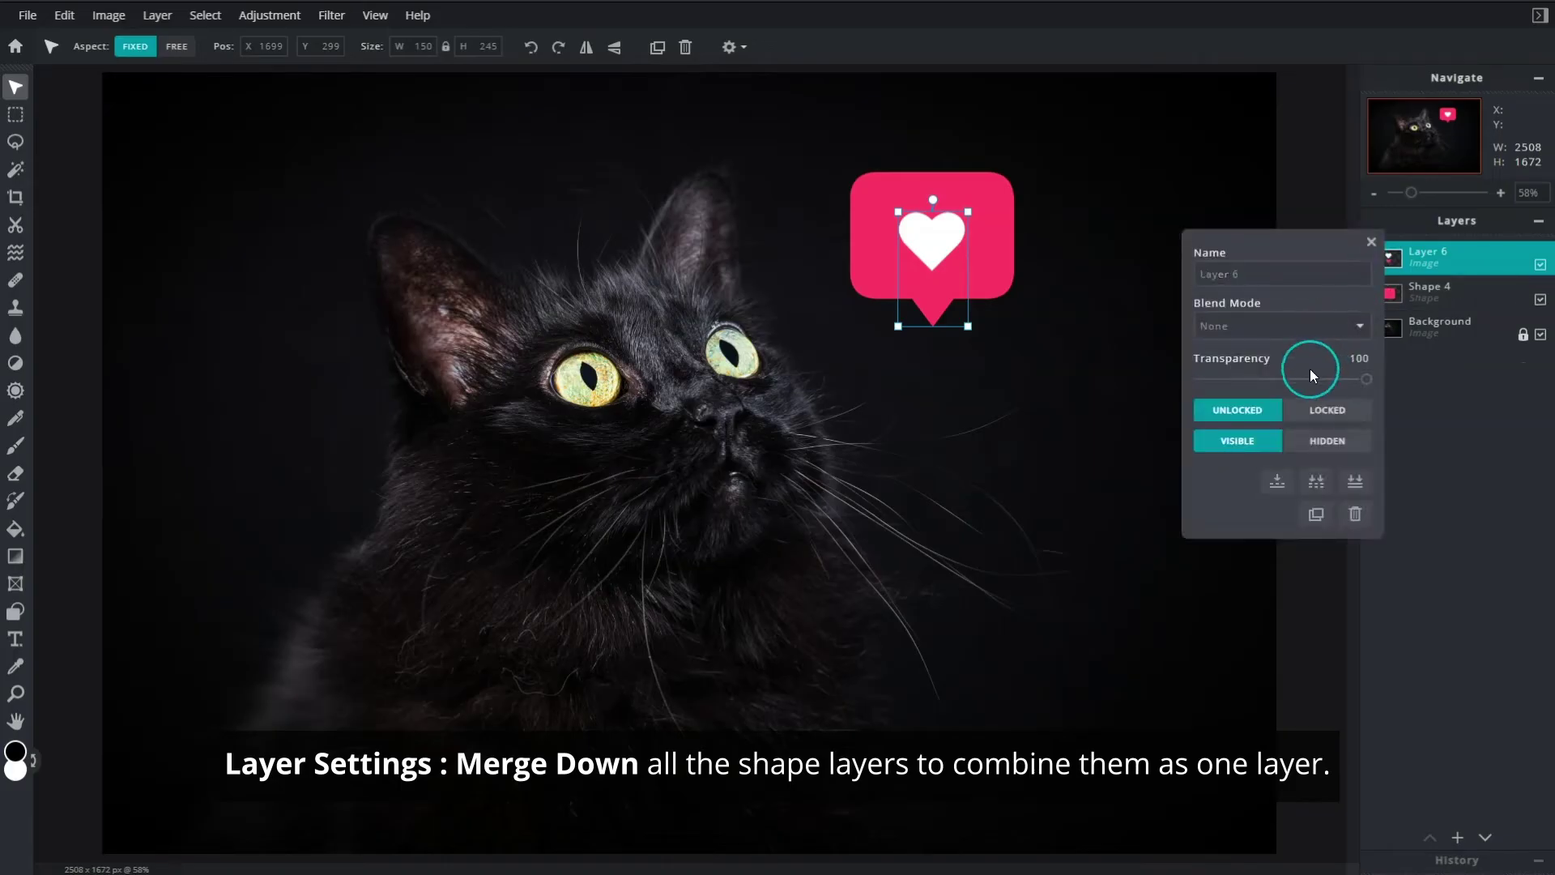
pyautogui.click(1277, 481)
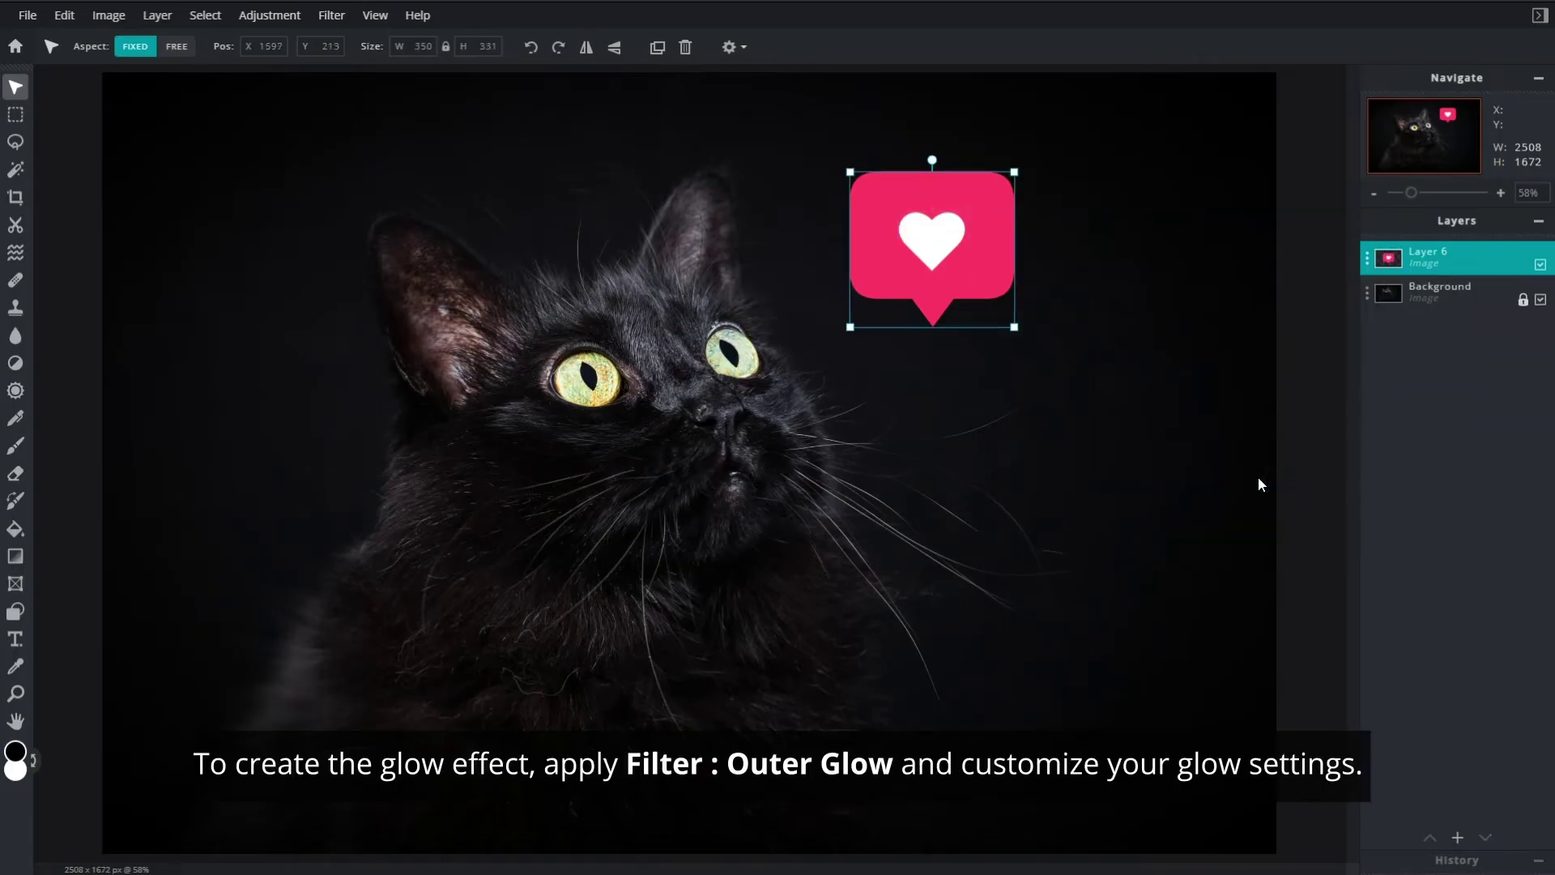
# Apply an Outer Glow to the speech-bubble icon with colour #FF2063, size 50 px, feather 100% and opacity 50%
pyautogui.click(332, 15)
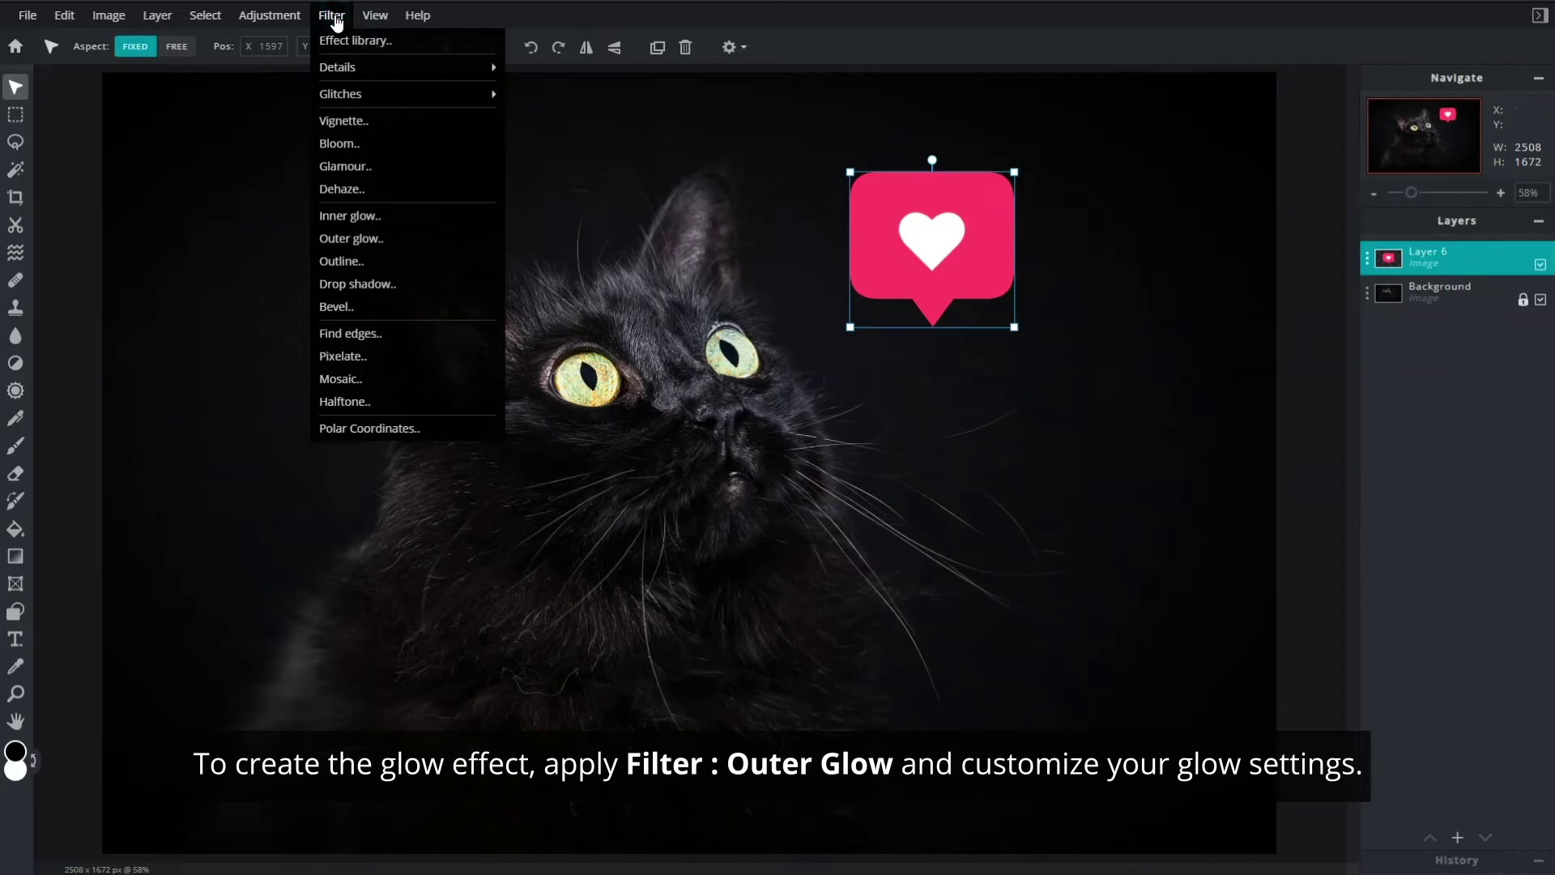
pyautogui.click(419, 238)
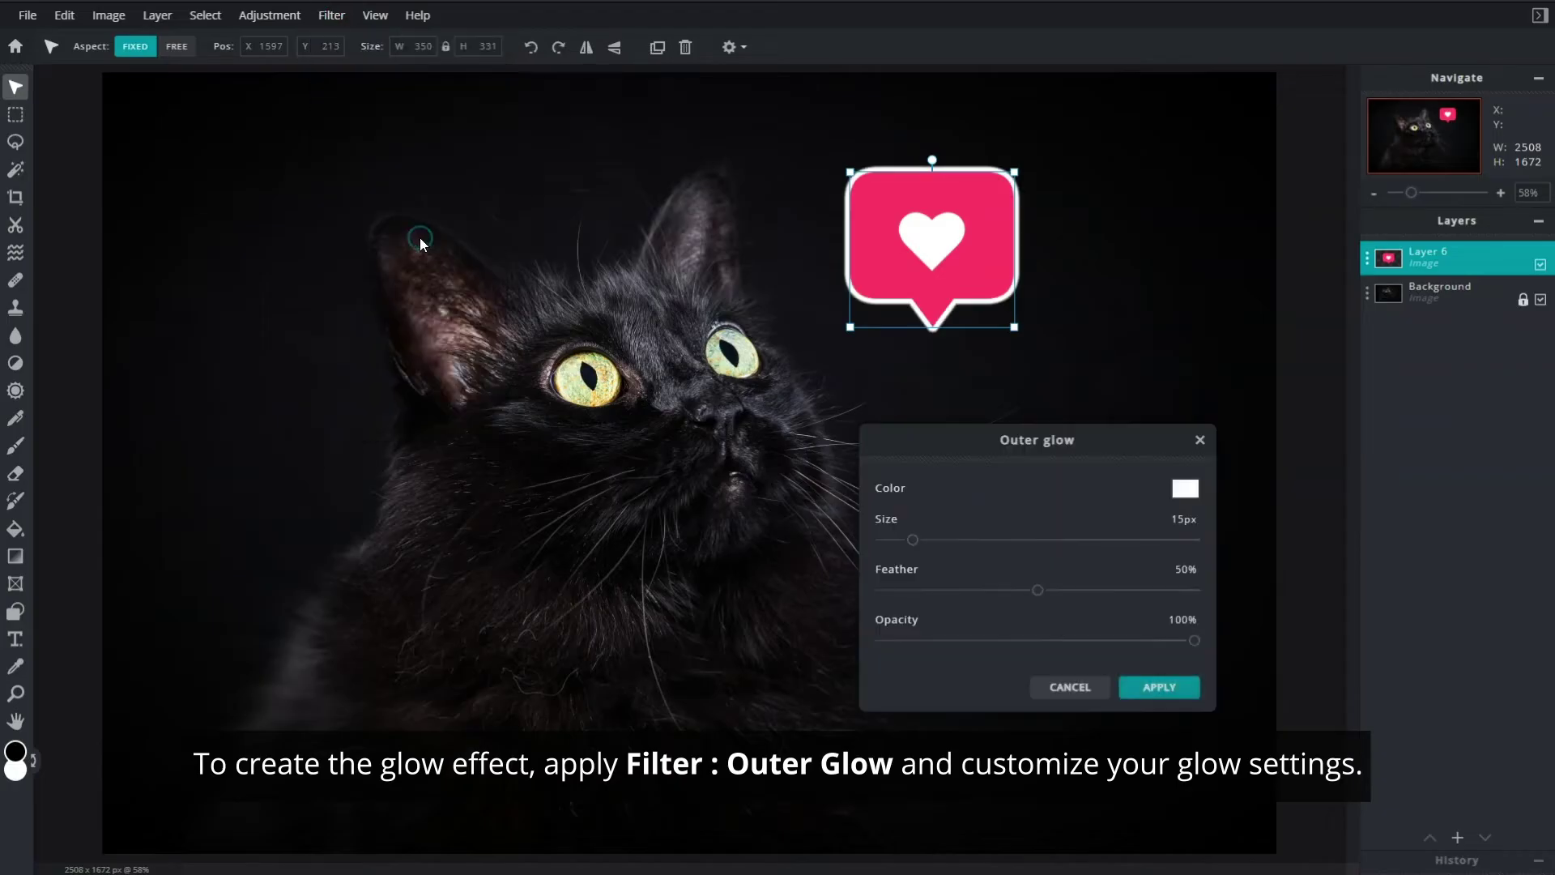
pyautogui.click(1172, 502)
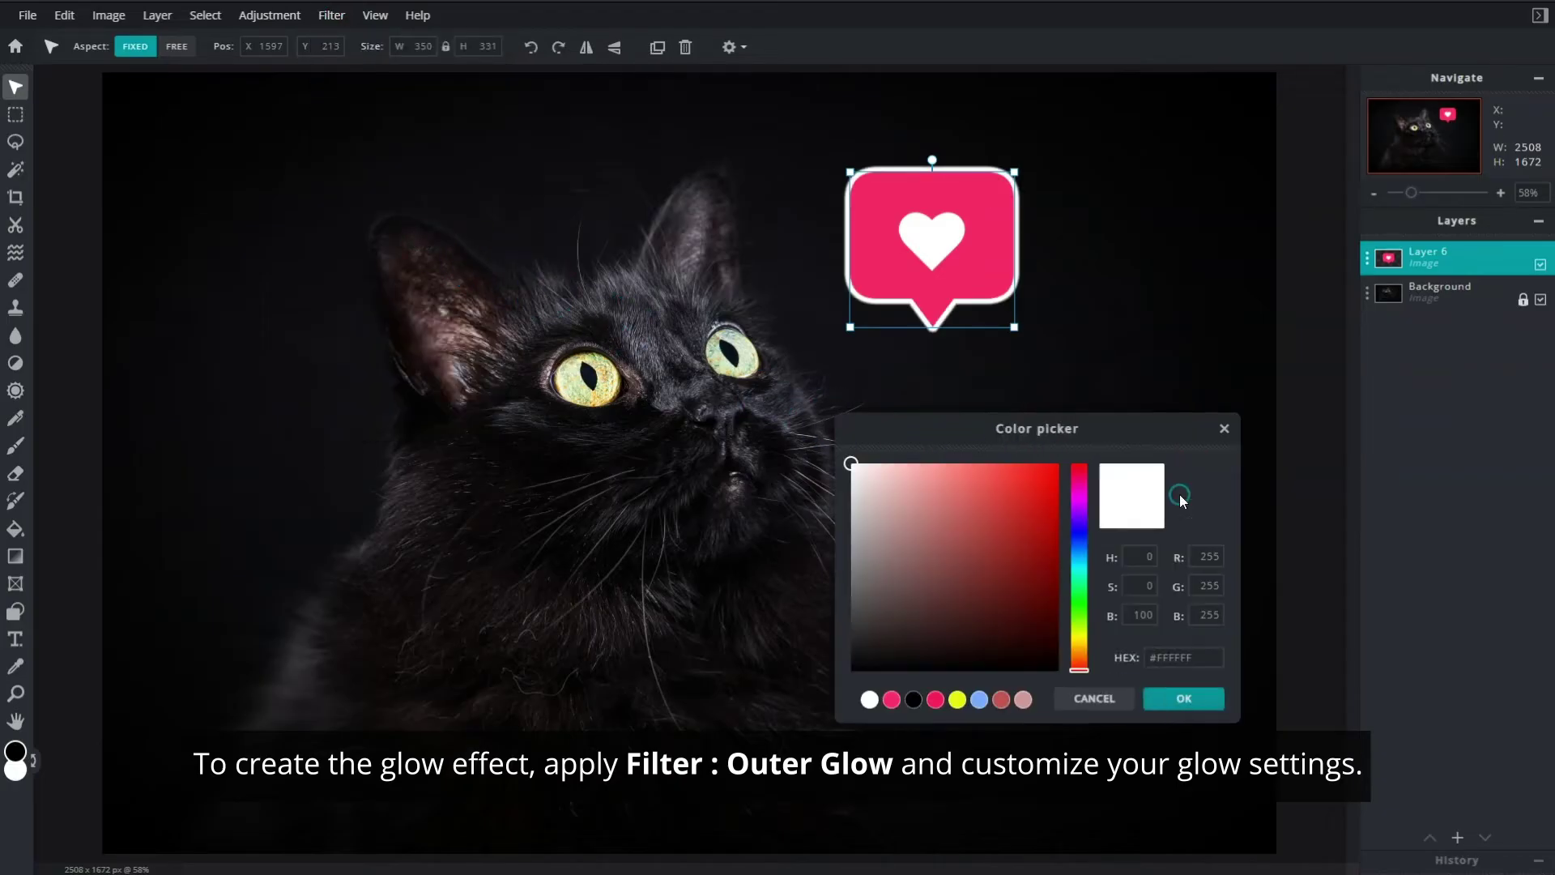
pyautogui.click(891, 700)
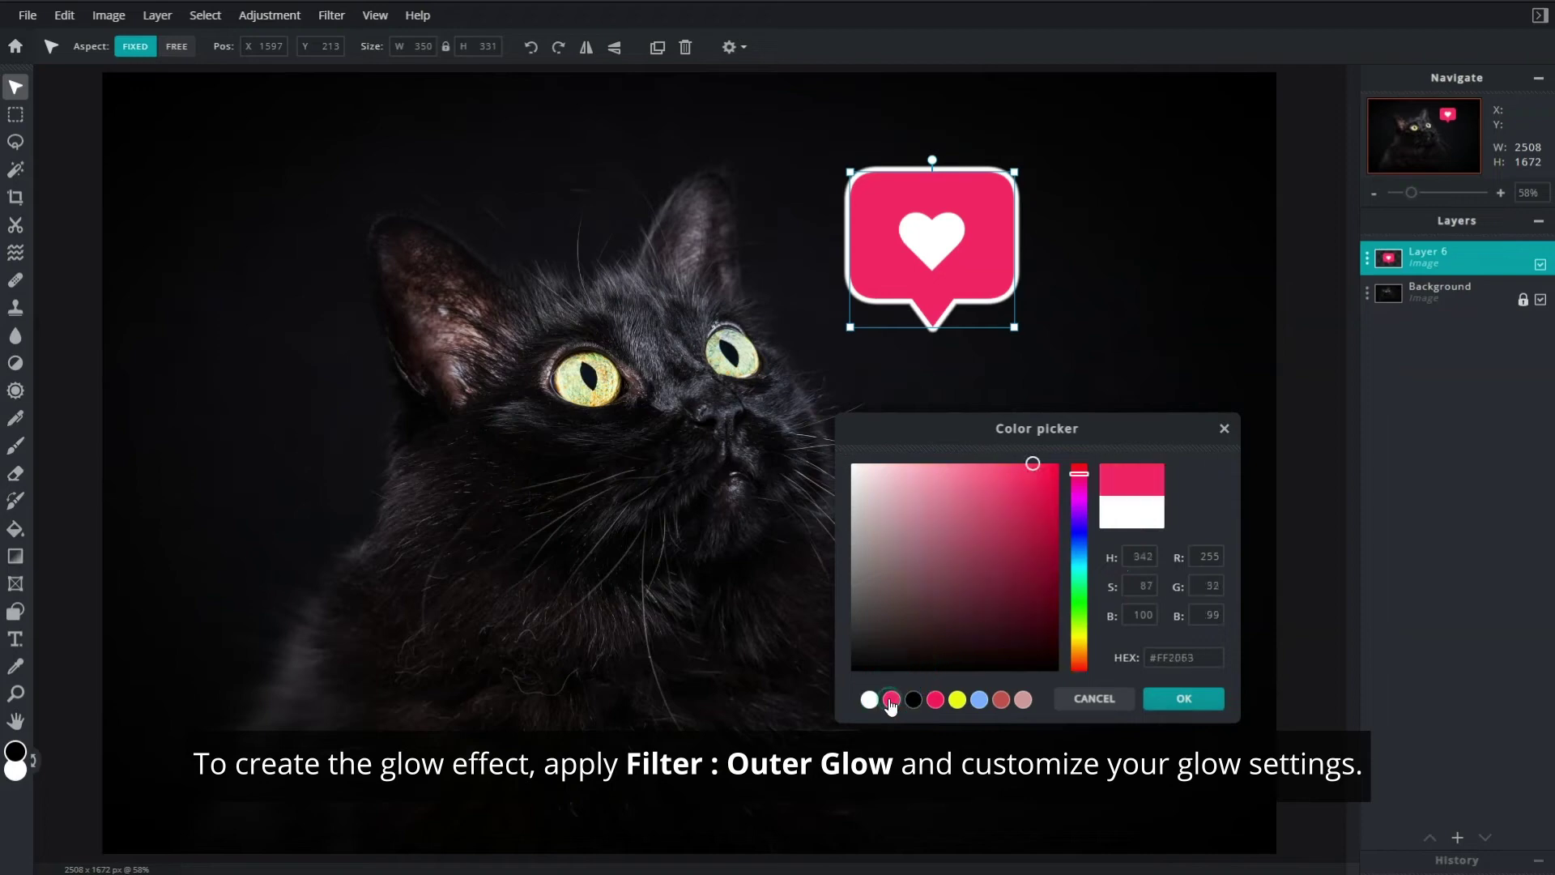
pyautogui.click(1207, 701)
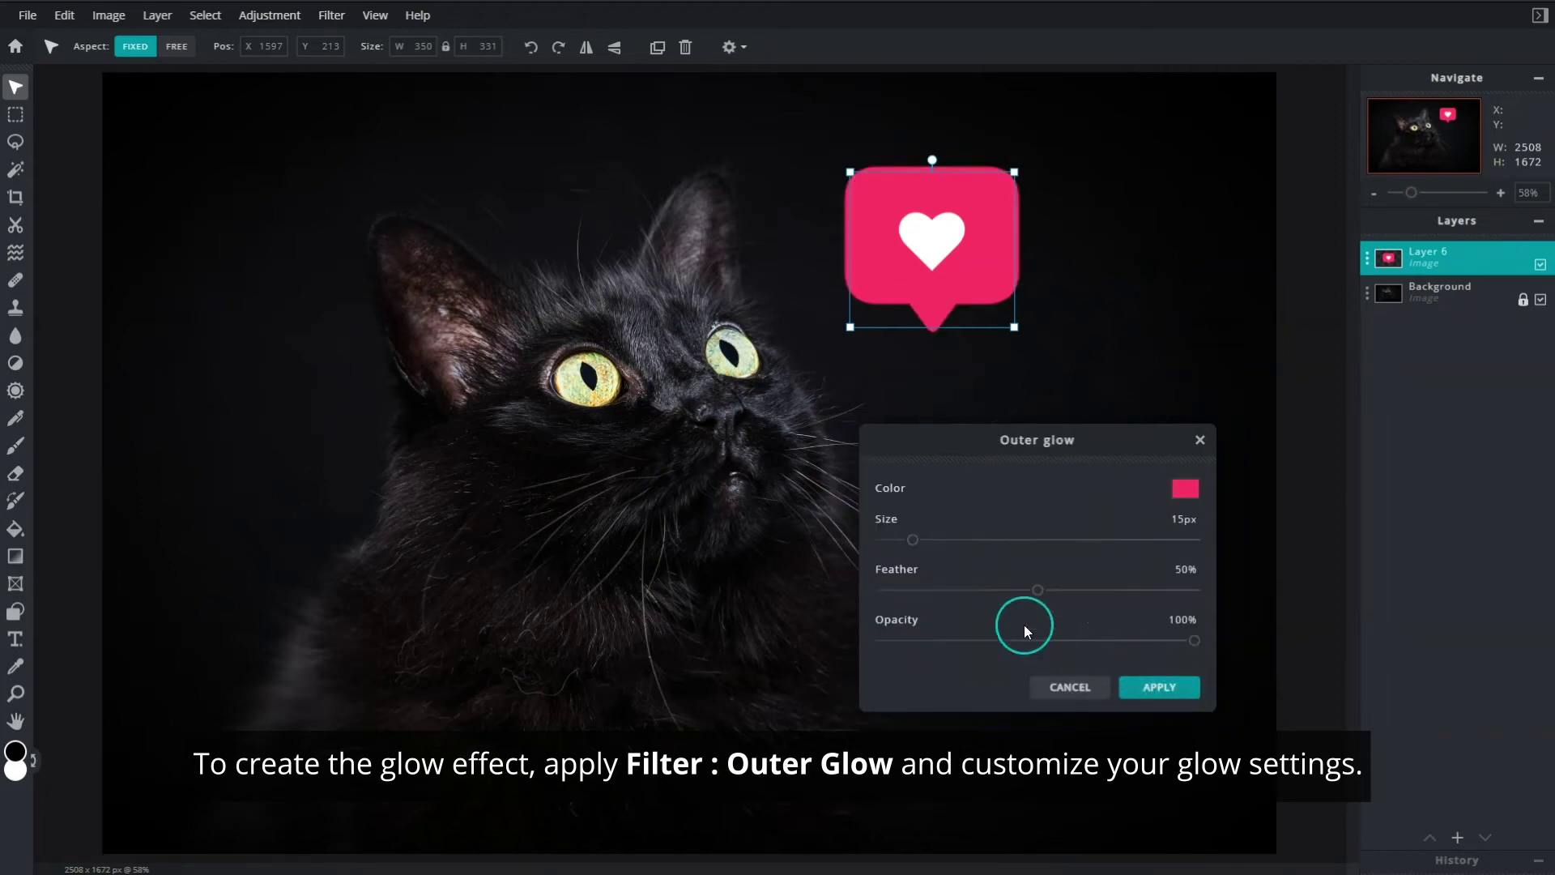
pyautogui.moveTo(911, 548); pyautogui.dragTo(1076, 648)
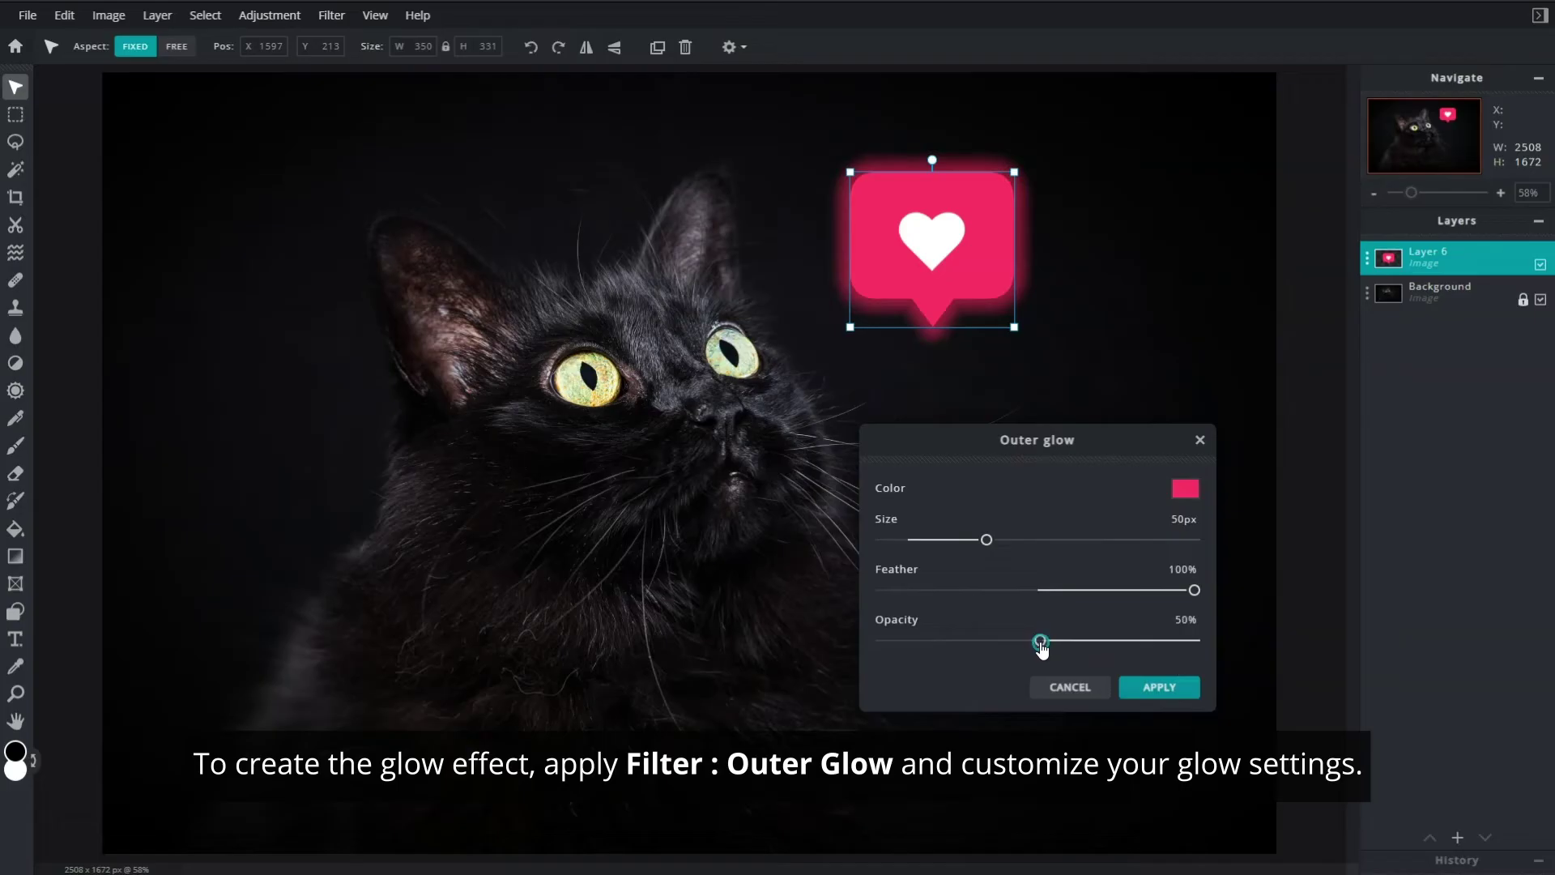
pyautogui.click(1178, 684)
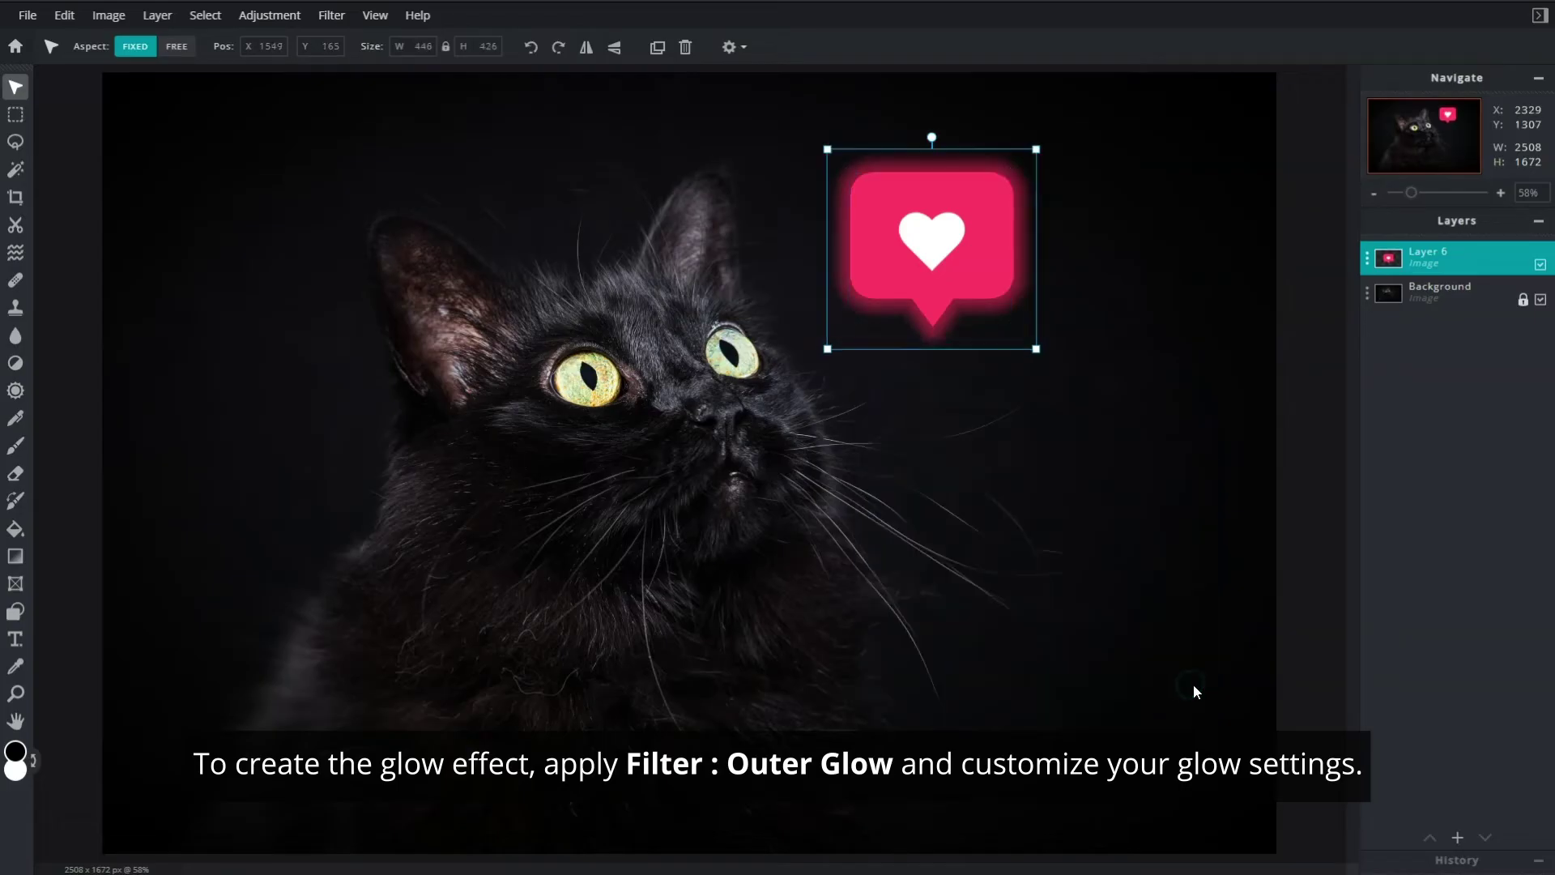
# Add a new empty layer above the icon and set the Draw tool's brush colour to #FF2063
pyautogui.moveTo(1457, 835)
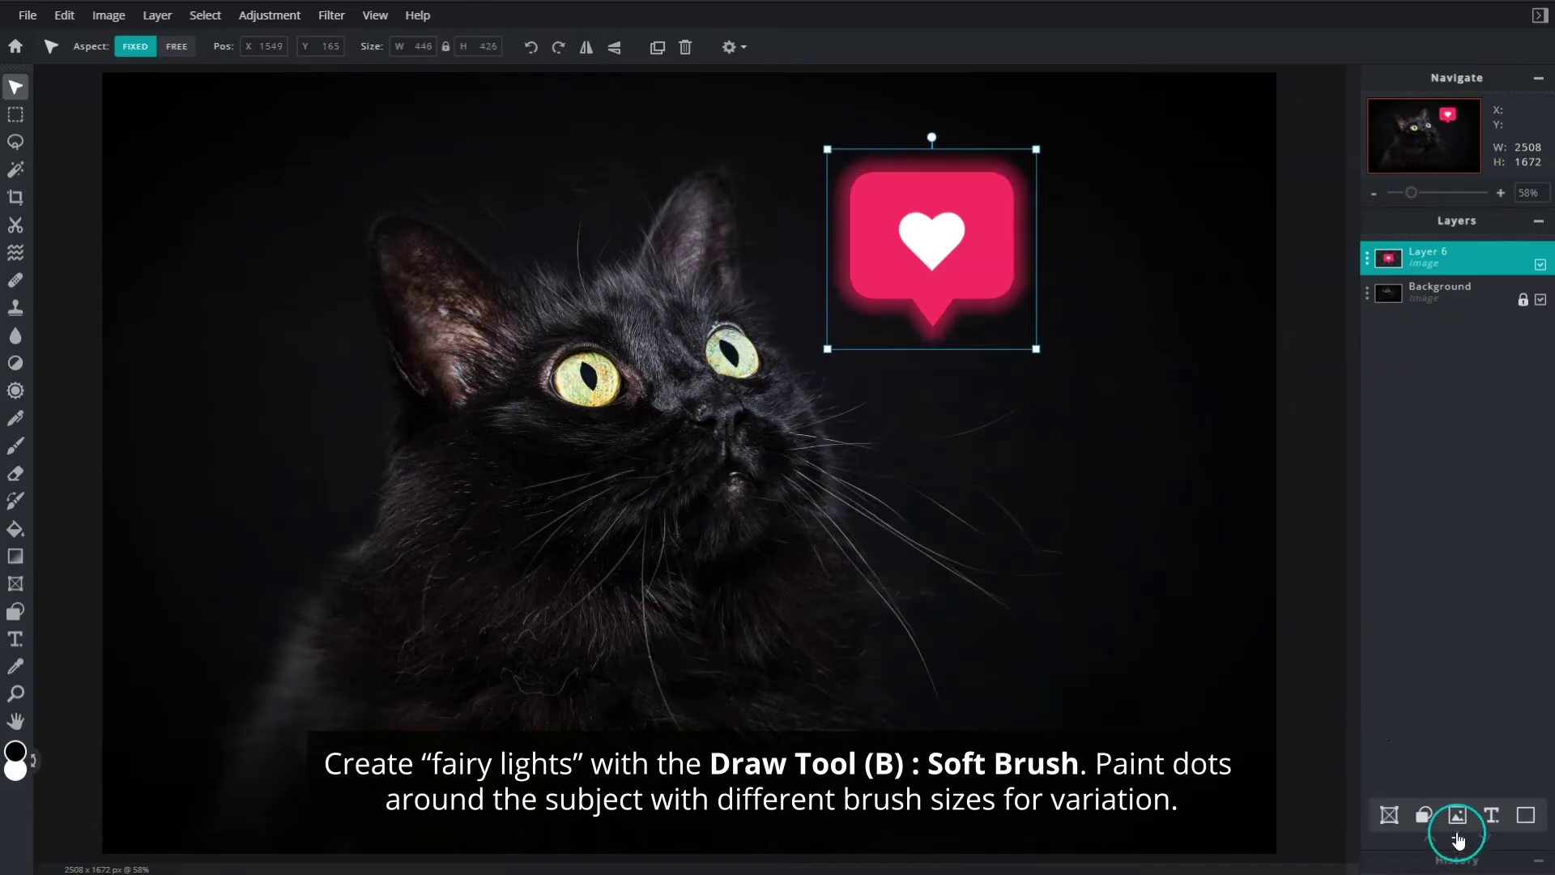
pyautogui.click(1519, 819)
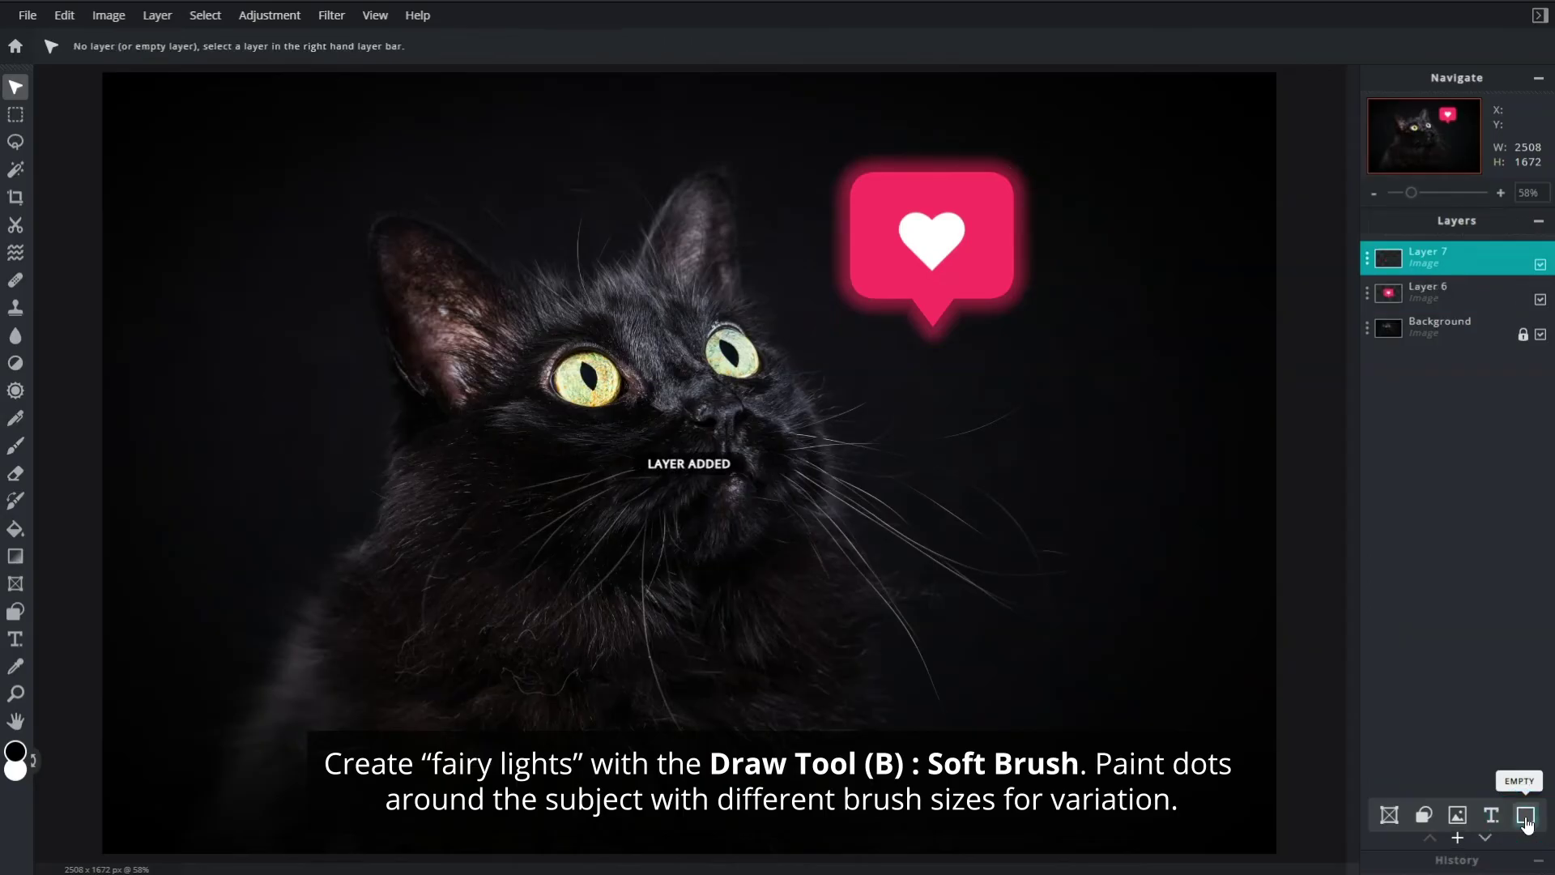
pyautogui.click(13, 446)
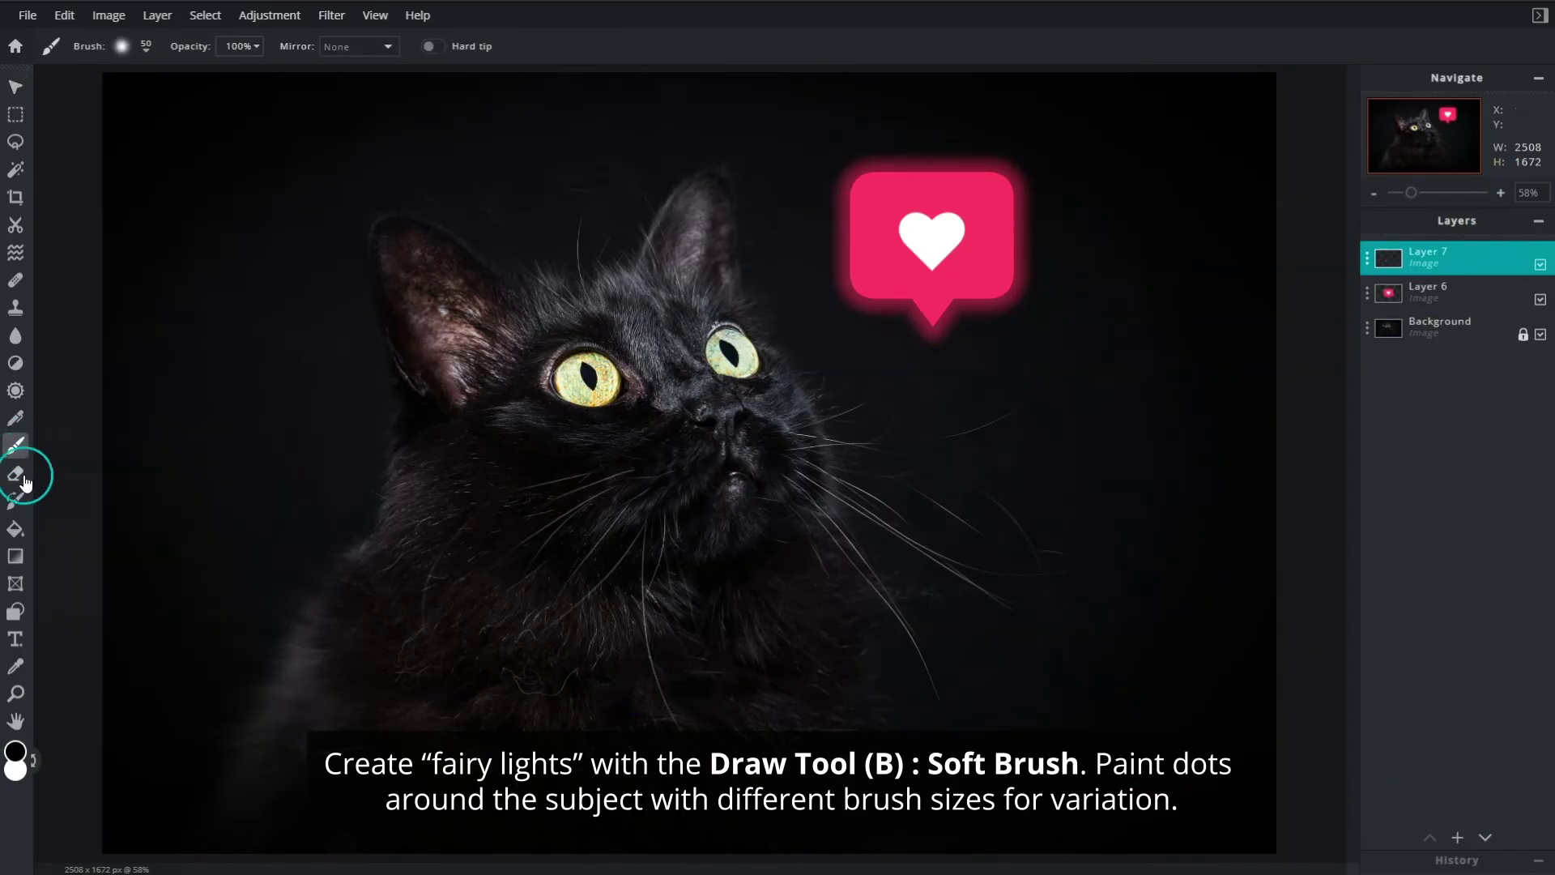
pyautogui.click(14, 754)
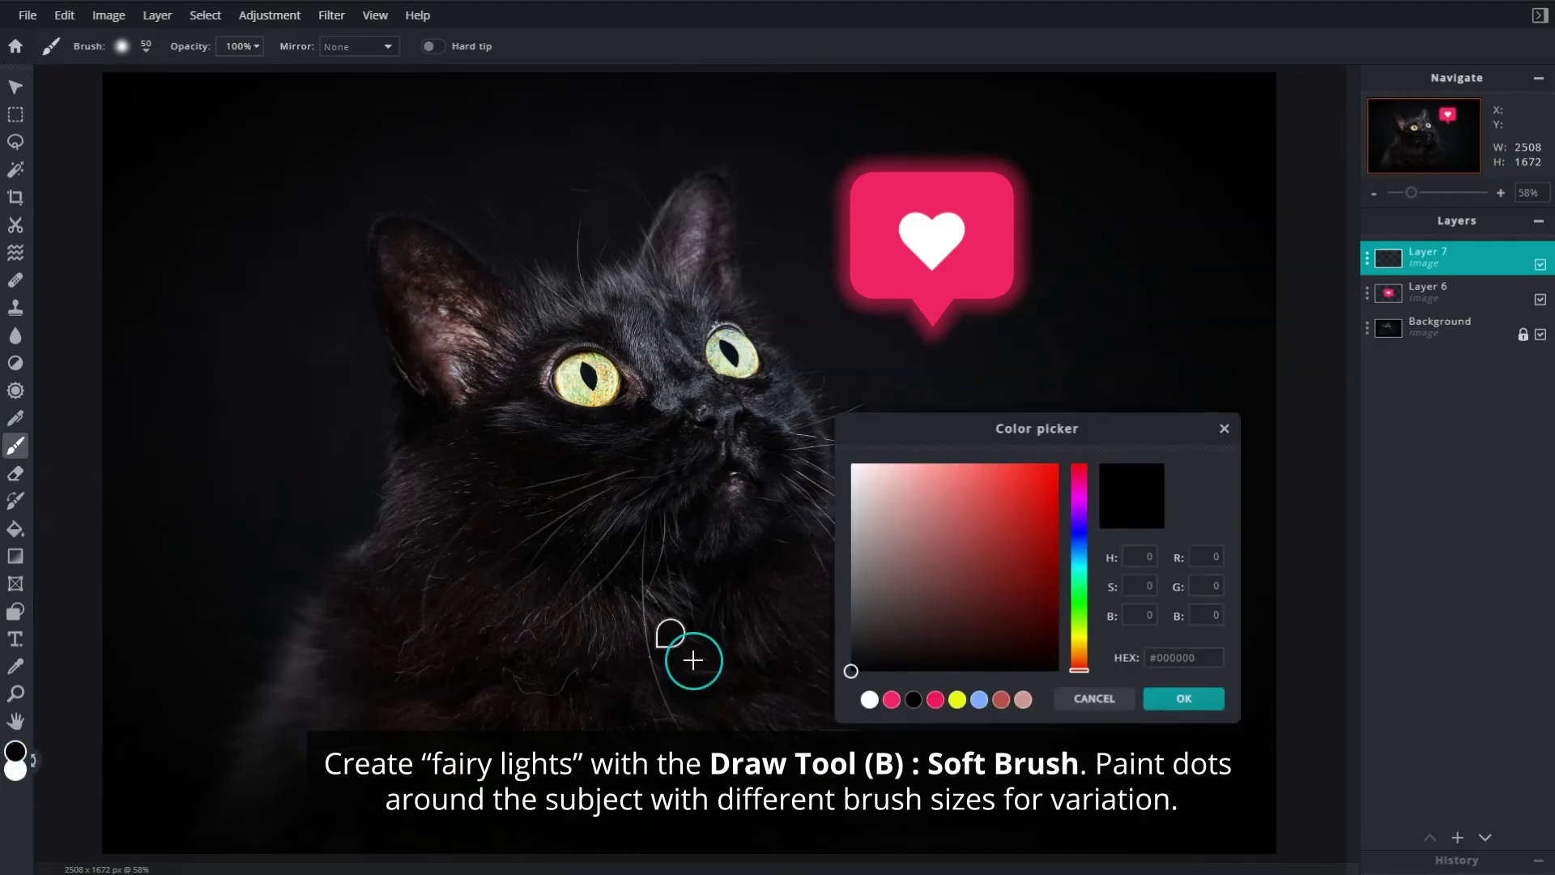
pyautogui.click(890, 701)
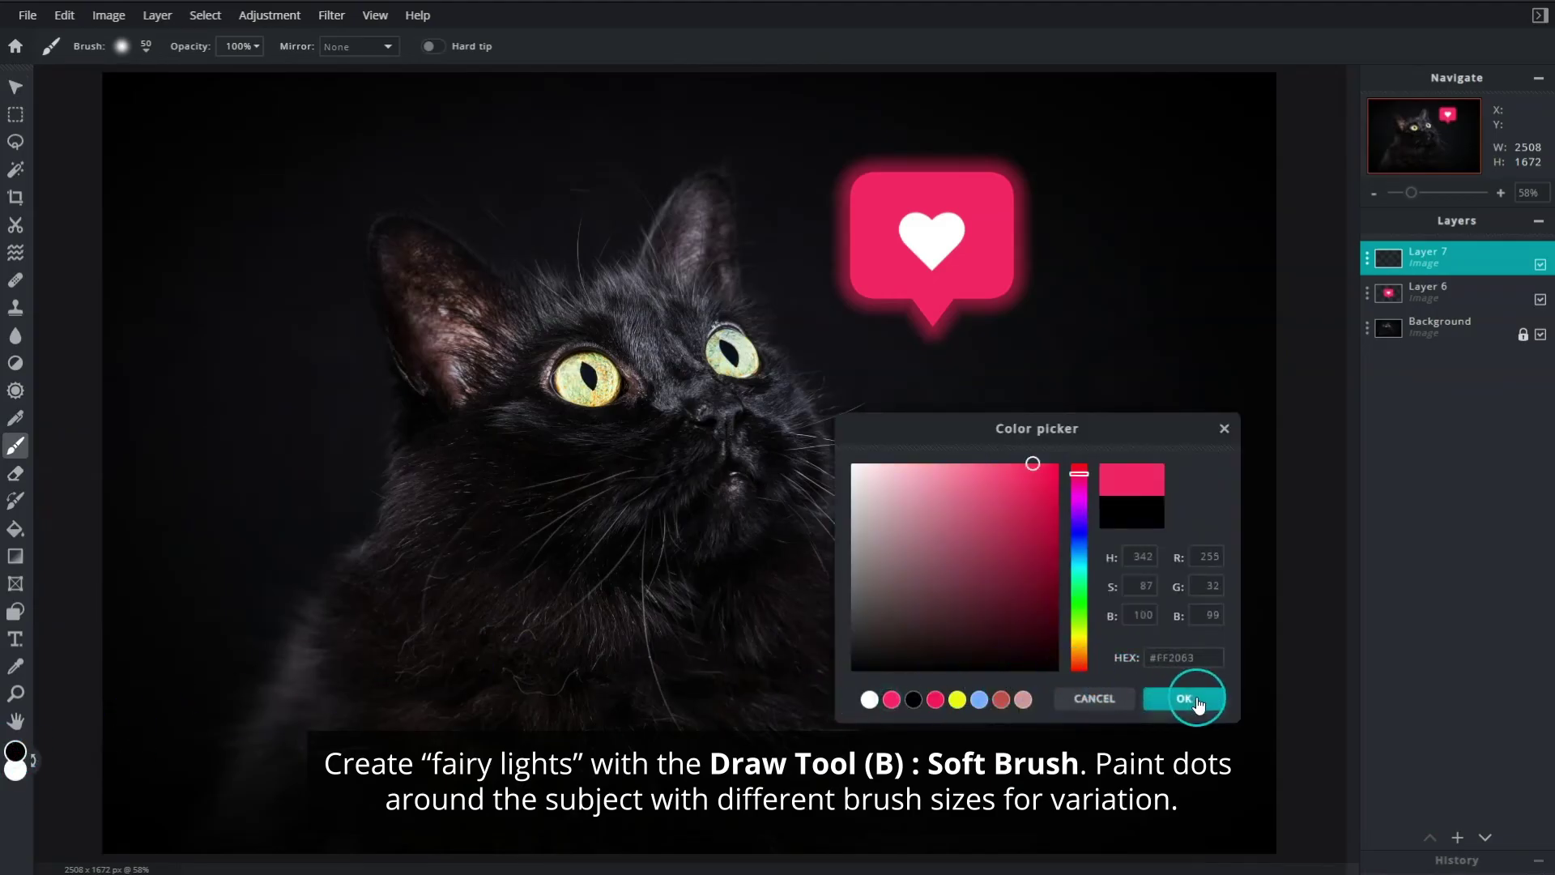
pyautogui.click(1186, 698)
# Paint ten pink dots with the 50 px soft brush, scattered around the speech bubble and the cat
pyautogui.click(1056, 218)
pyautogui.click(1043, 307)
pyautogui.click(962, 395)
pyautogui.click(813, 247)
pyautogui.click(969, 608)
pyautogui.click(882, 731)
pyautogui.click(681, 800)
pyautogui.click(272, 535)
pyautogui.click(189, 415)
pyautogui.click(329, 461)
# Add six larger pink dots around the cat with the 100 px soft brush
pyautogui.click(146, 46)
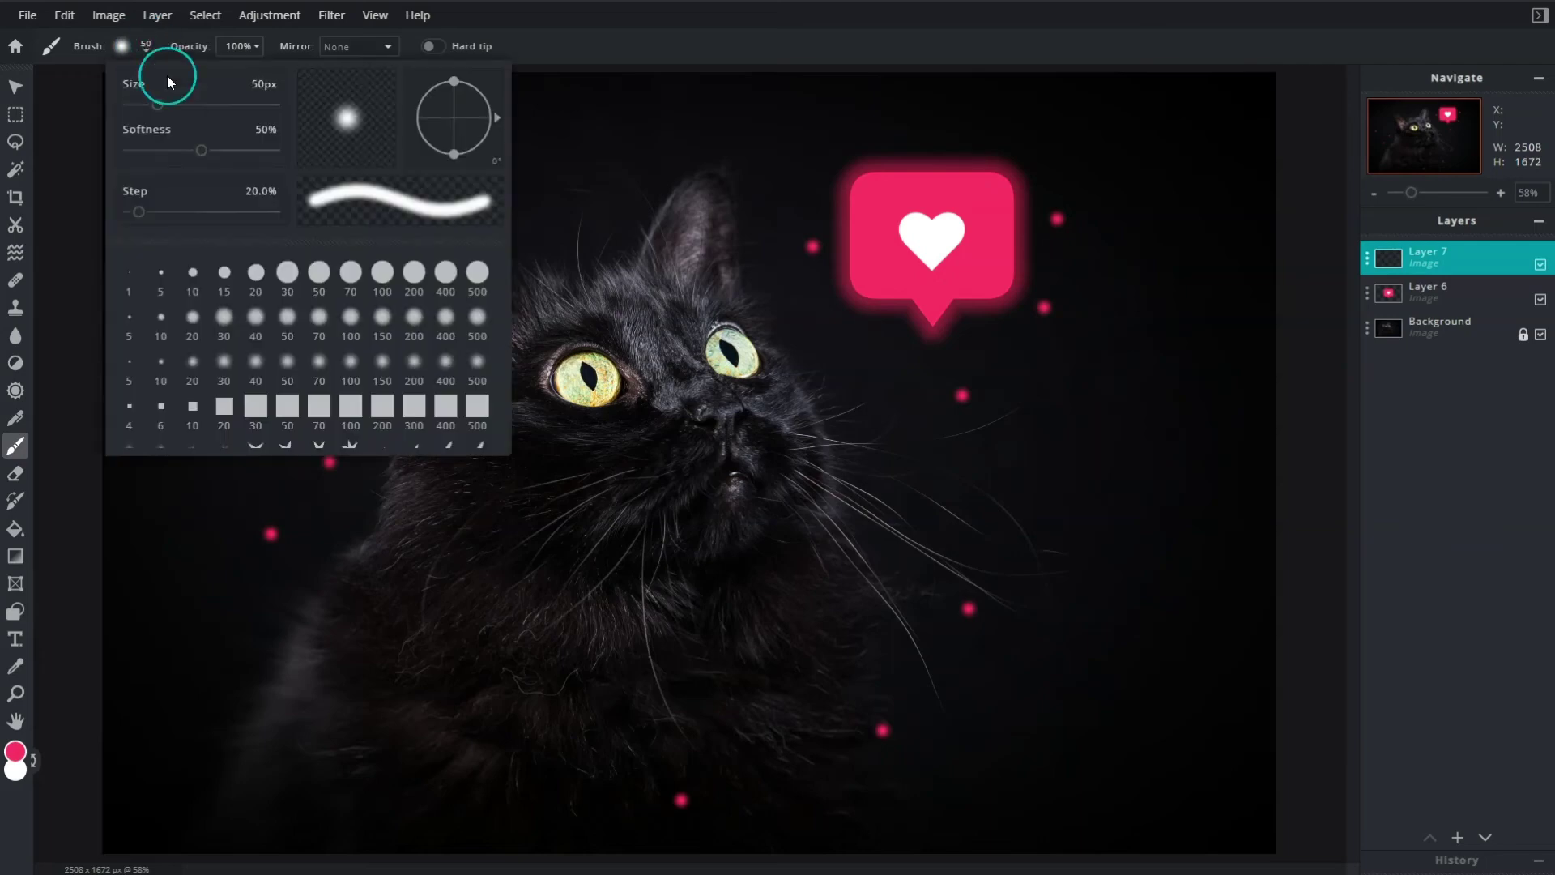
pyautogui.click(350, 365)
pyautogui.click(886, 401)
pyautogui.click(1015, 497)
pyautogui.click(790, 643)
pyautogui.click(1086, 764)
pyautogui.click(386, 634)
pyautogui.click(175, 690)
# Paint three large pink dots near the cat's ear, back and chest side with the 200 px soft brush
pyautogui.click(146, 47)
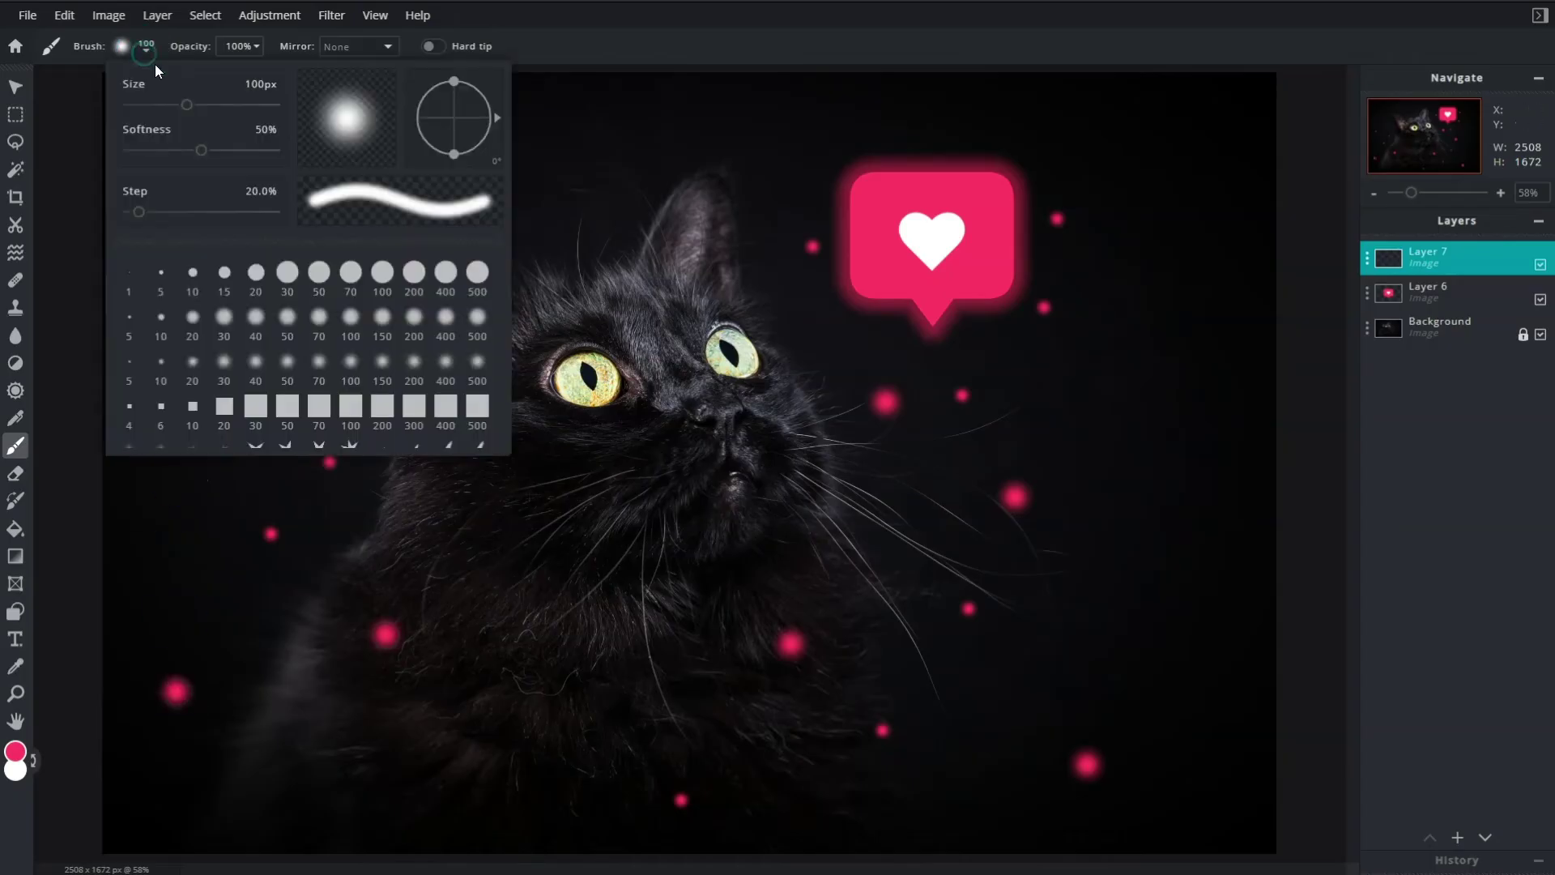
pyautogui.click(414, 364)
pyautogui.click(309, 666)
pyautogui.click(311, 672)
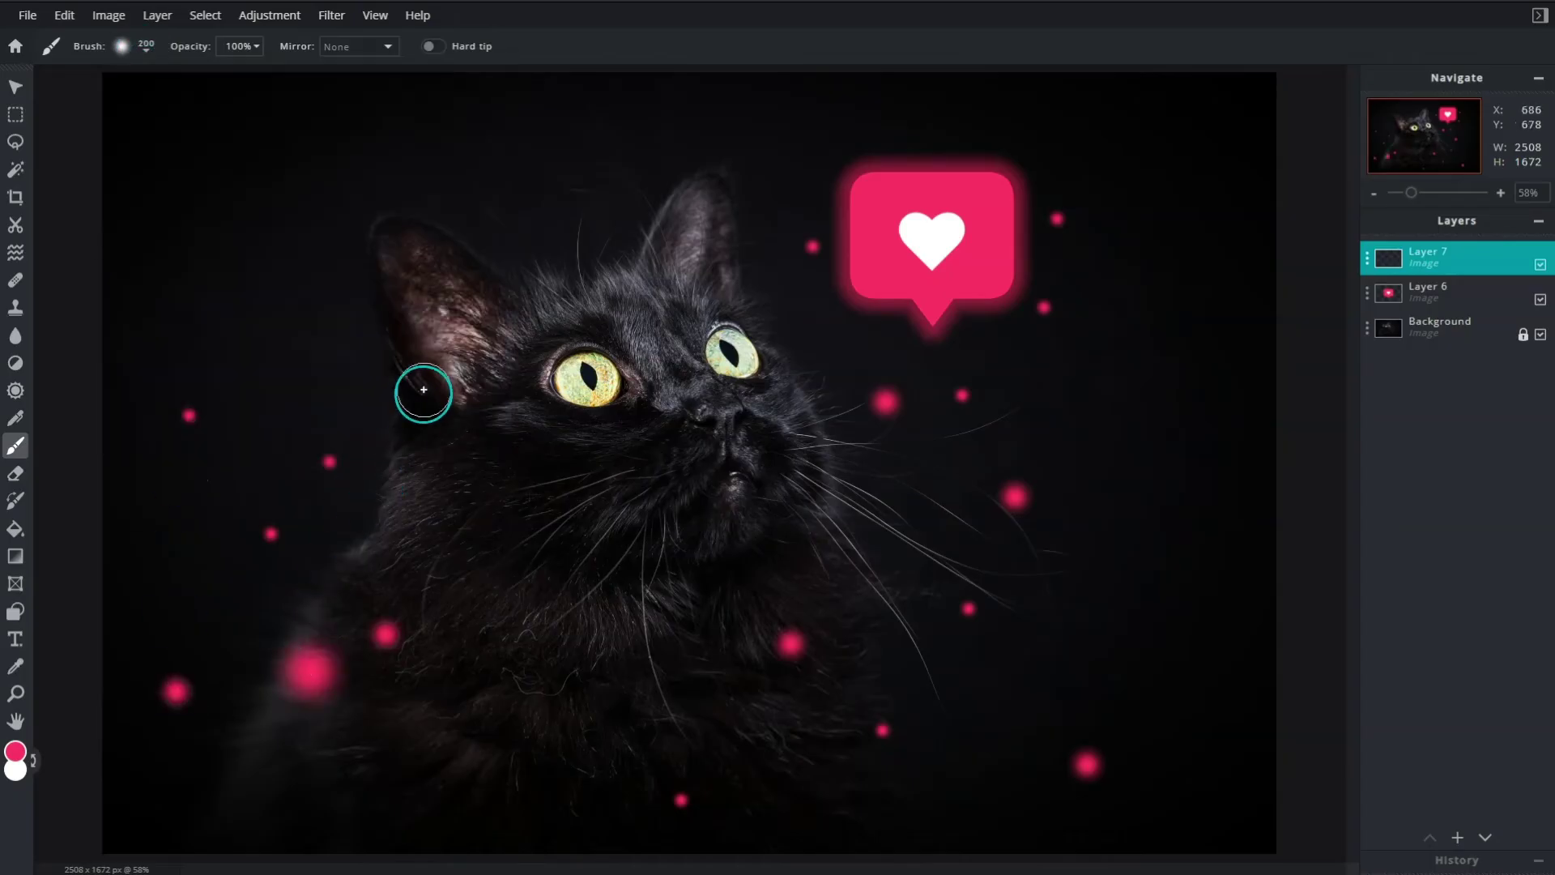
pyautogui.click(427, 380)
pyautogui.click(997, 676)
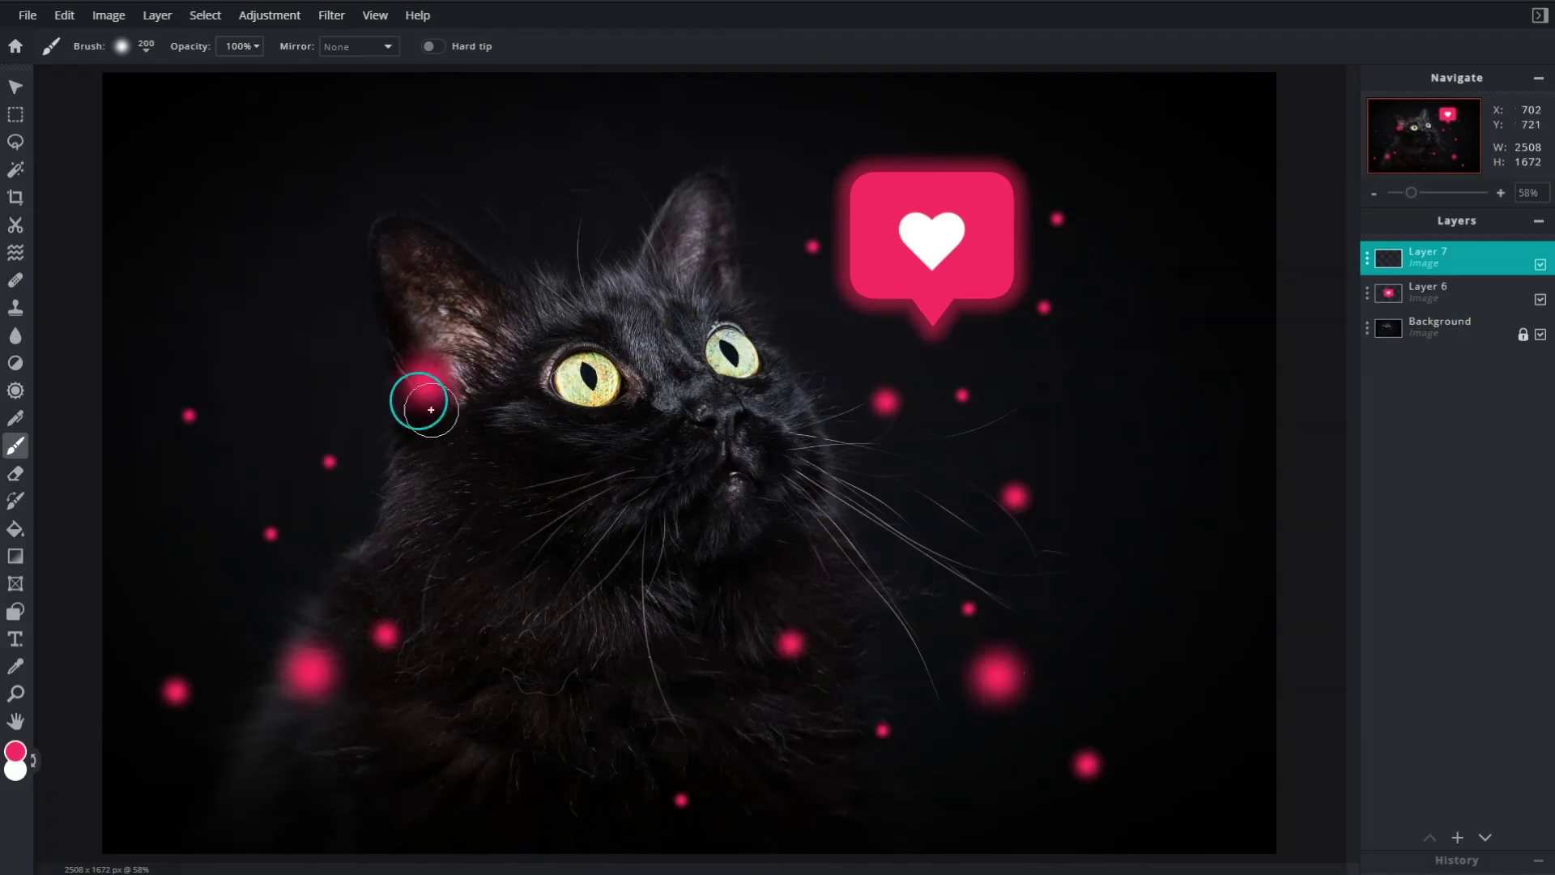
# Scatter nine small pink dots around the speech bubble and the cat with a 20 px soft brush
pyautogui.click(145, 47)
pyautogui.click(192, 319)
pyautogui.click(923, 375)
pyautogui.click(889, 339)
pyautogui.click(986, 368)
pyautogui.click(1058, 162)
pyautogui.click(1062, 509)
pyautogui.click(334, 511)
pyautogui.click(228, 674)
pyautogui.click(632, 765)
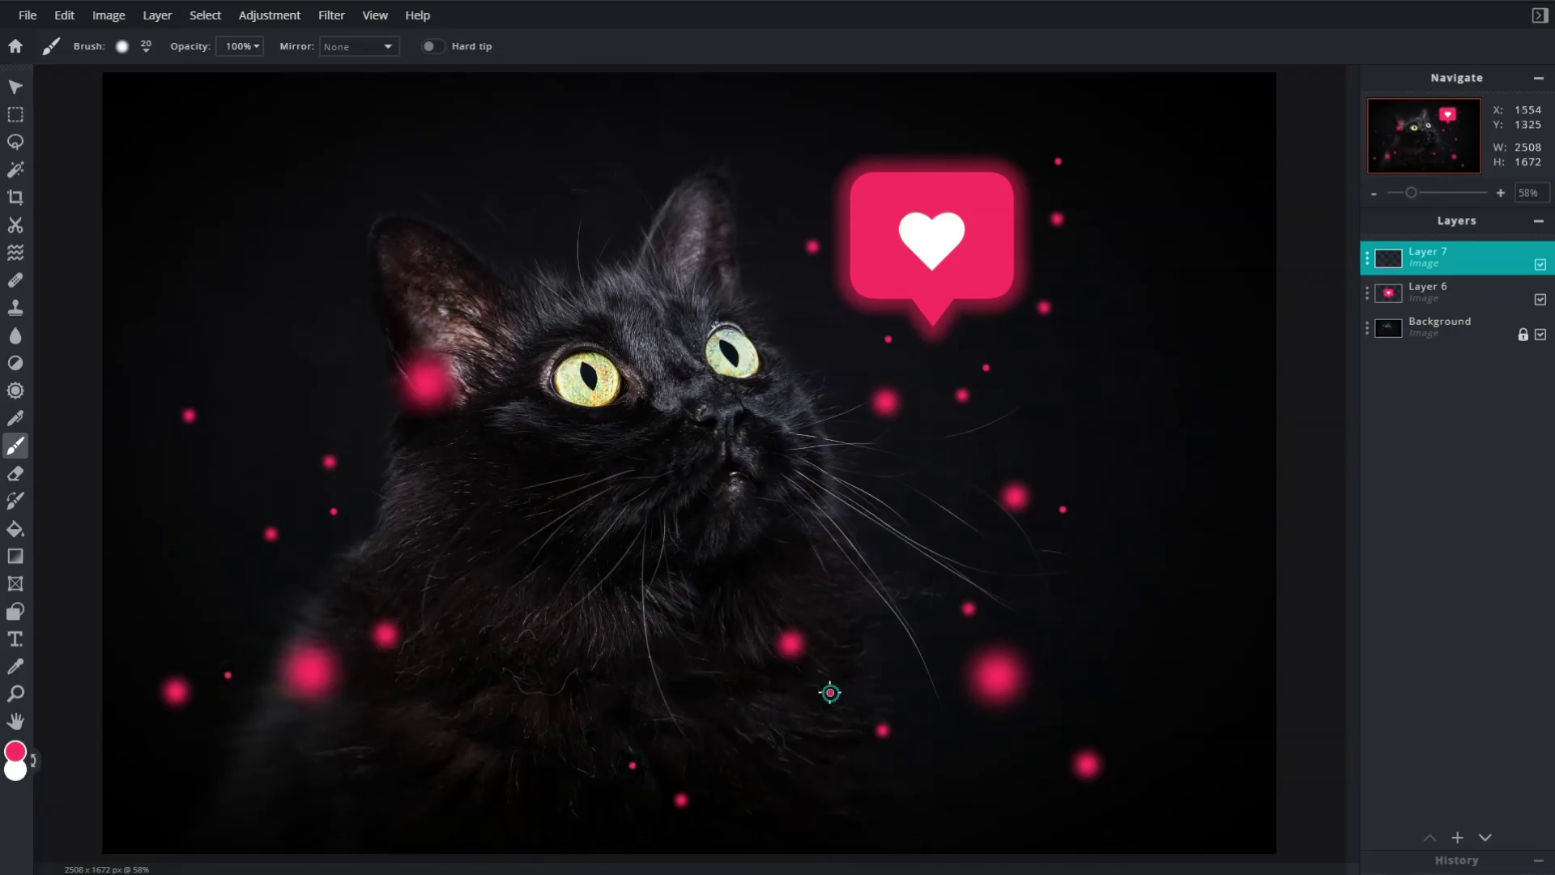
pyautogui.click(829, 693)
pyautogui.click(821, 459)
# Add a new empty layer directly above the Background and set its blend mode to Overlay
pyautogui.click(1458, 838)
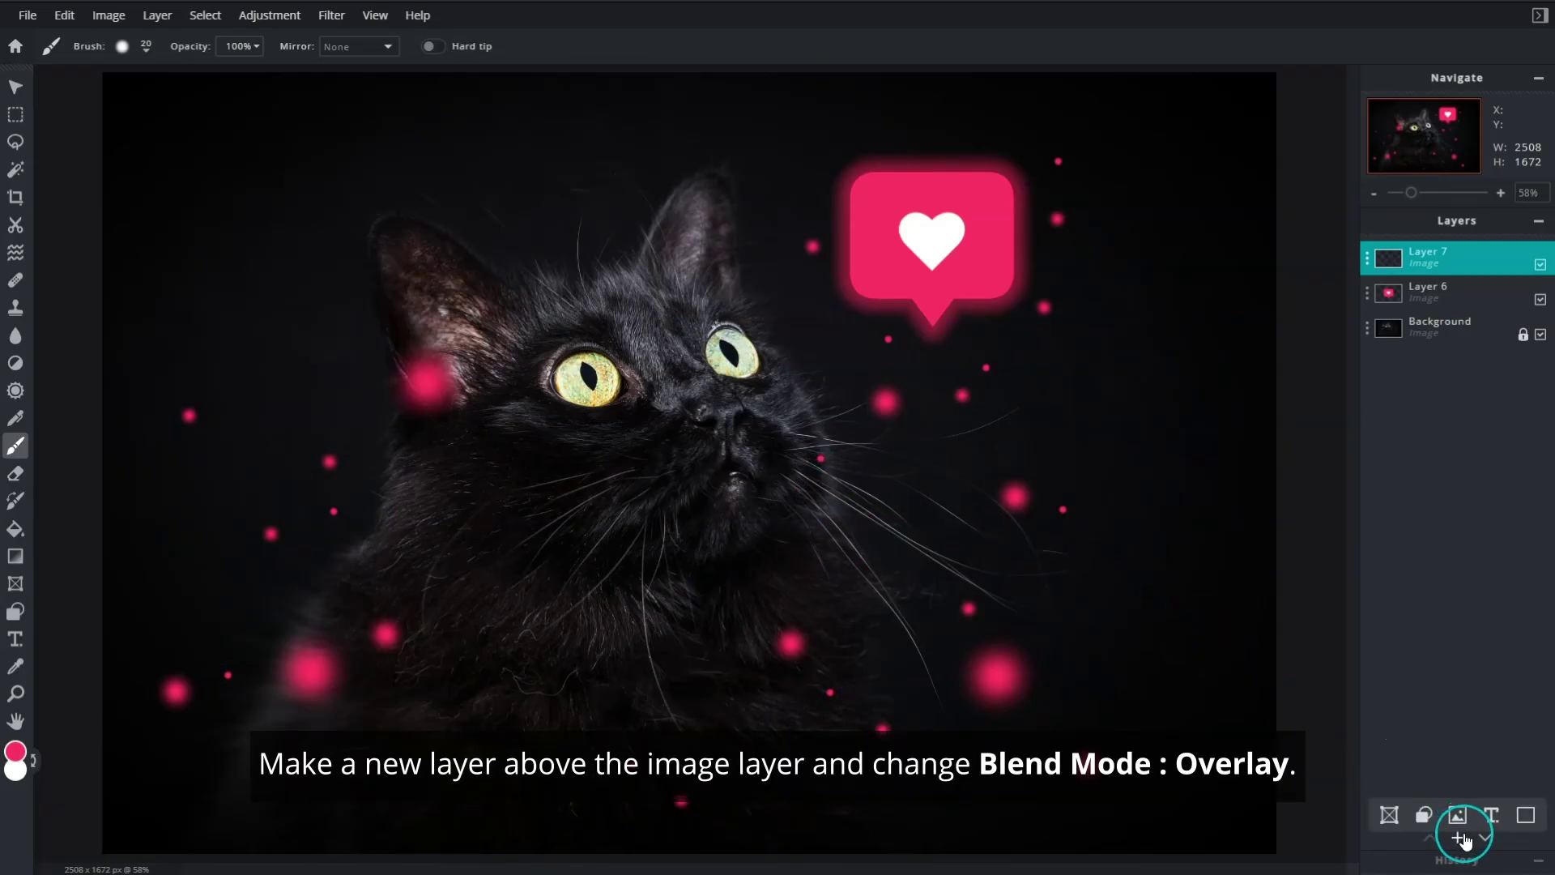
pyautogui.click(1524, 817)
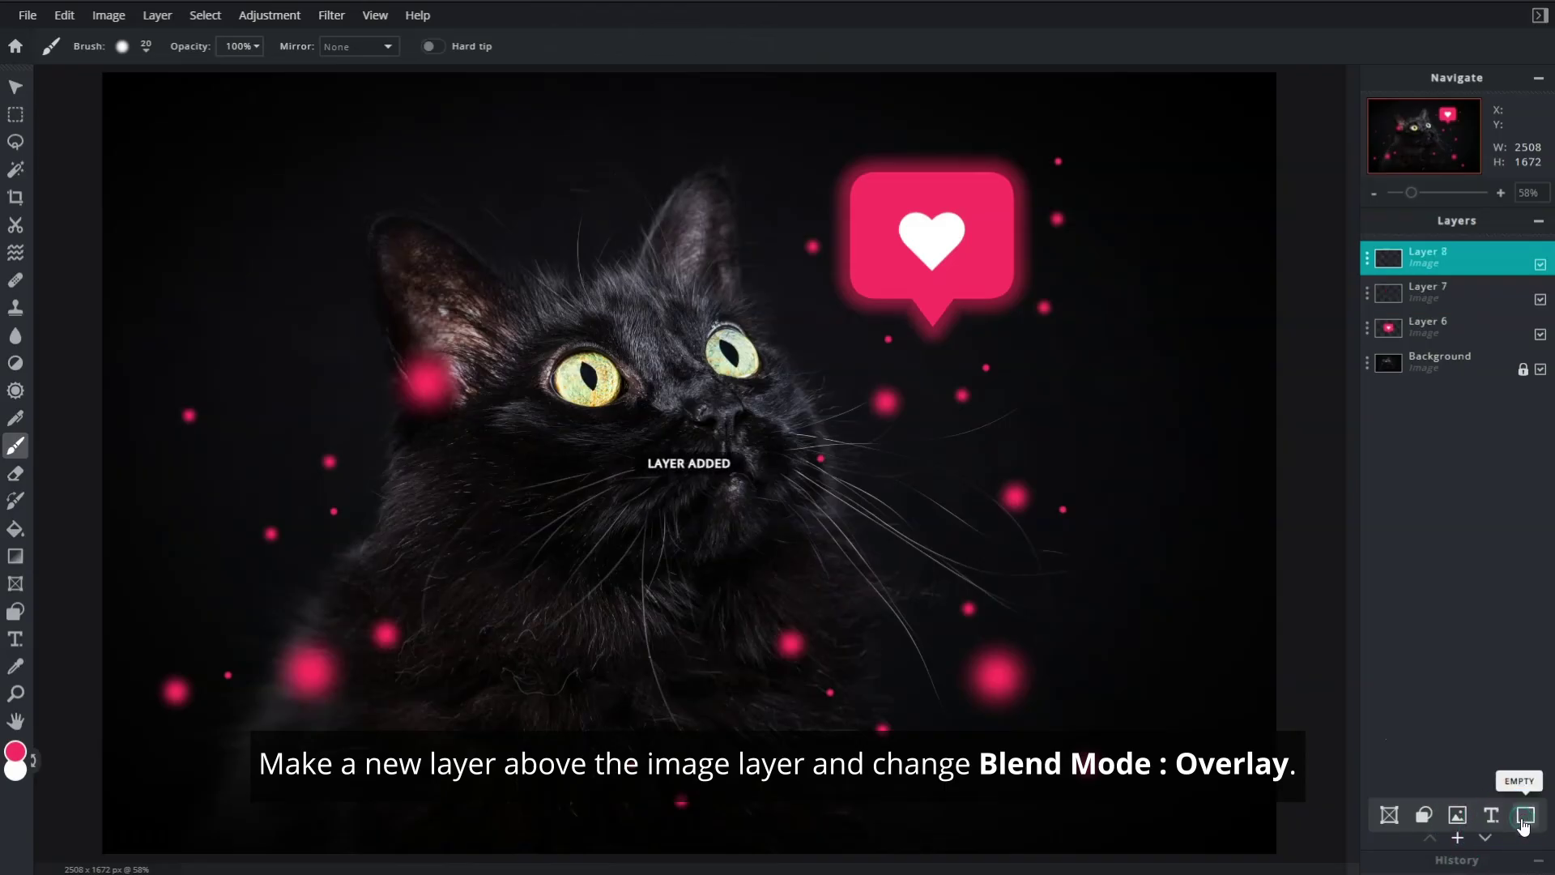
pyautogui.moveTo(1467, 261); pyautogui.dragTo(1470, 335)
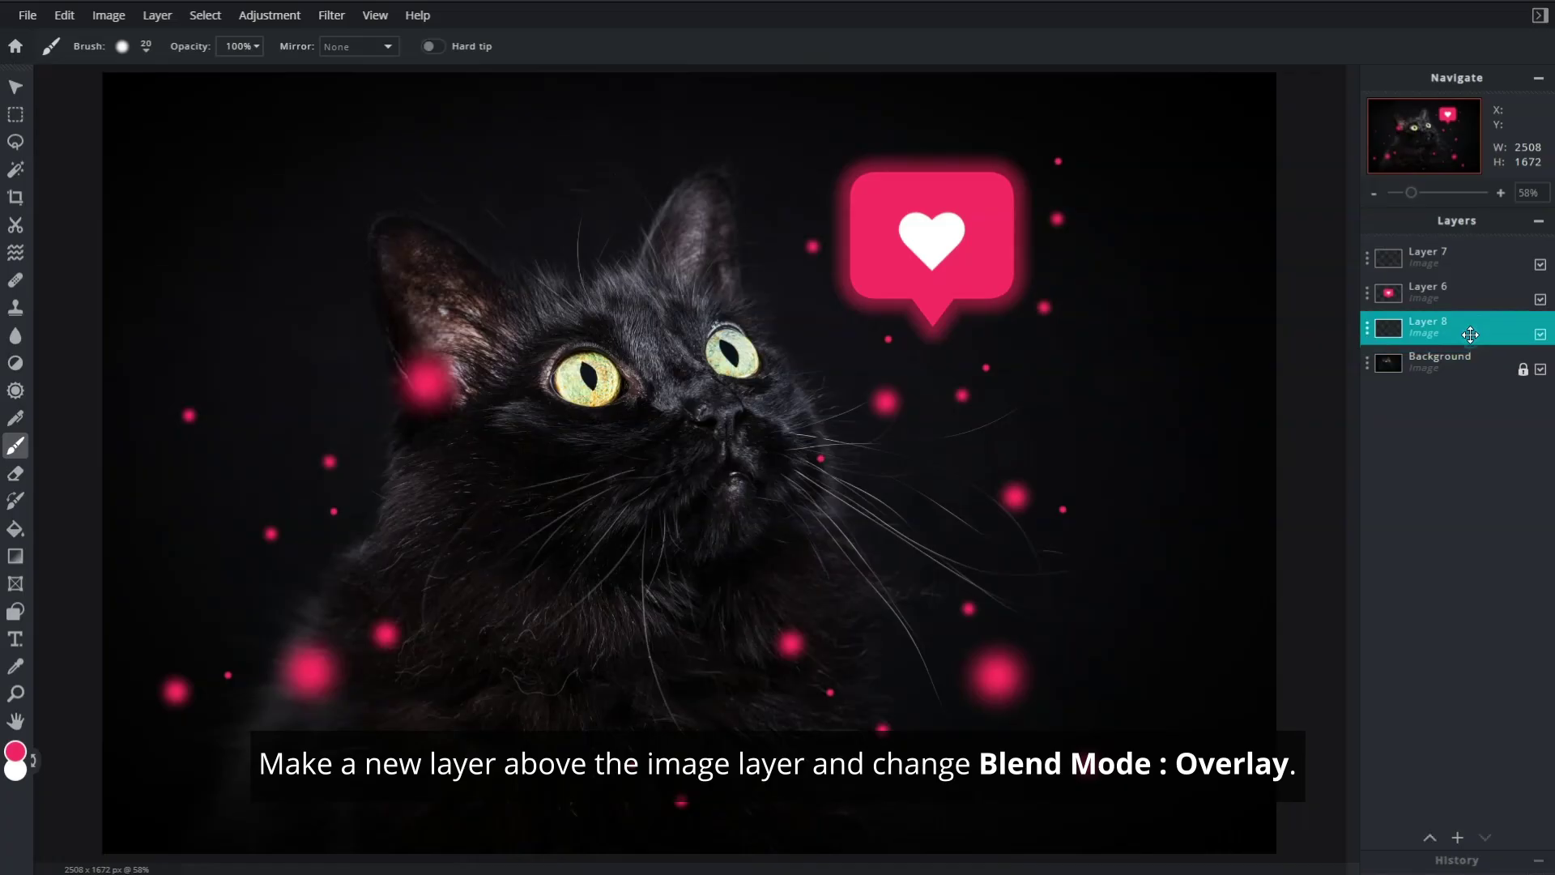
pyautogui.click(1367, 332)
pyautogui.click(1354, 397)
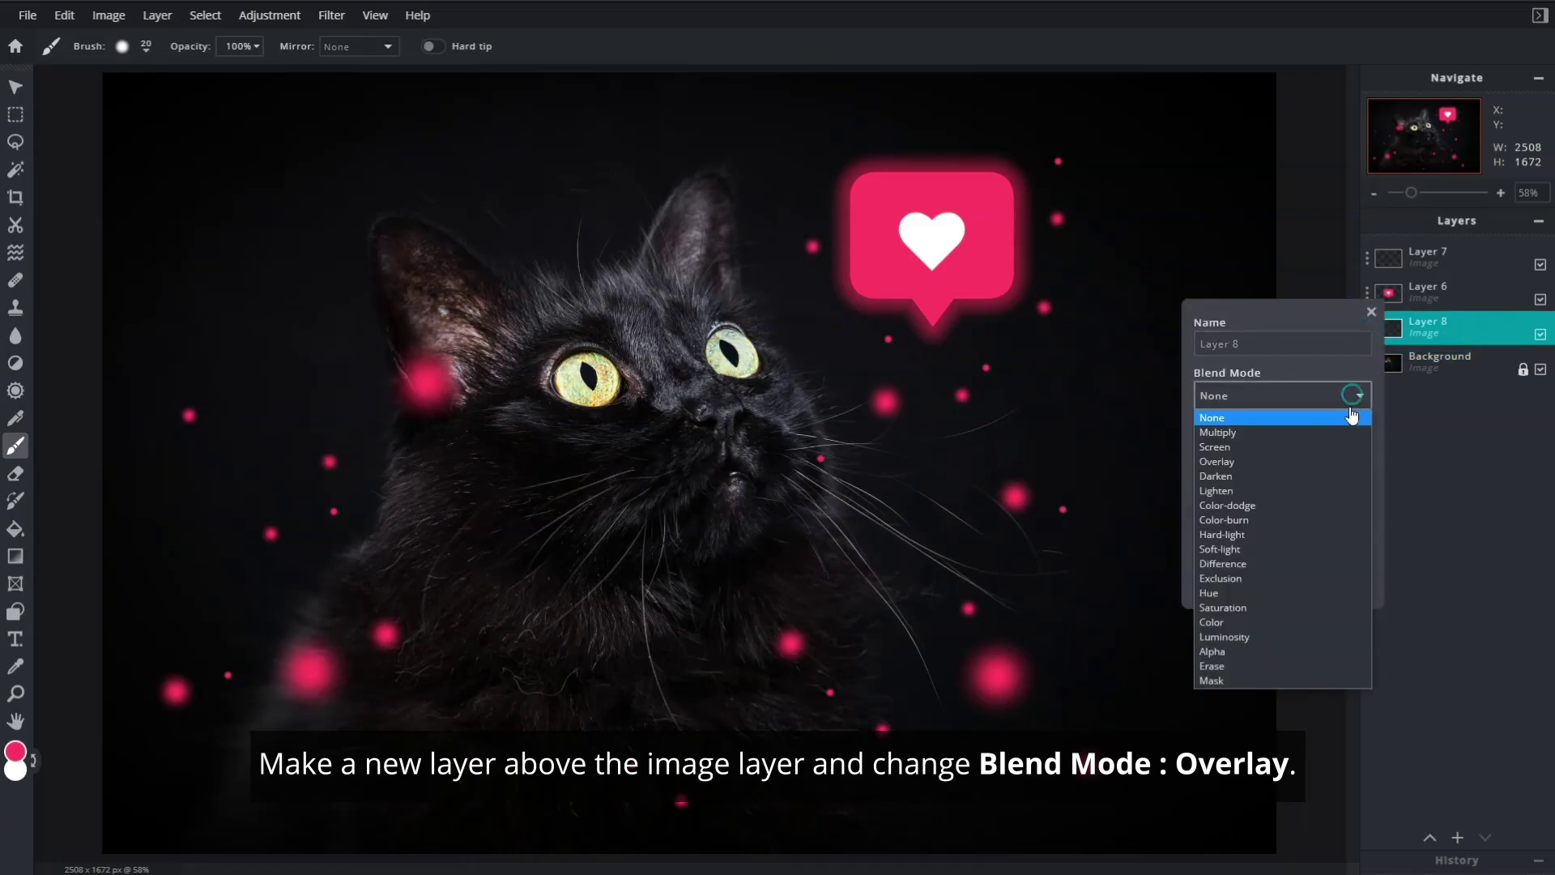
pyautogui.click(1338, 456)
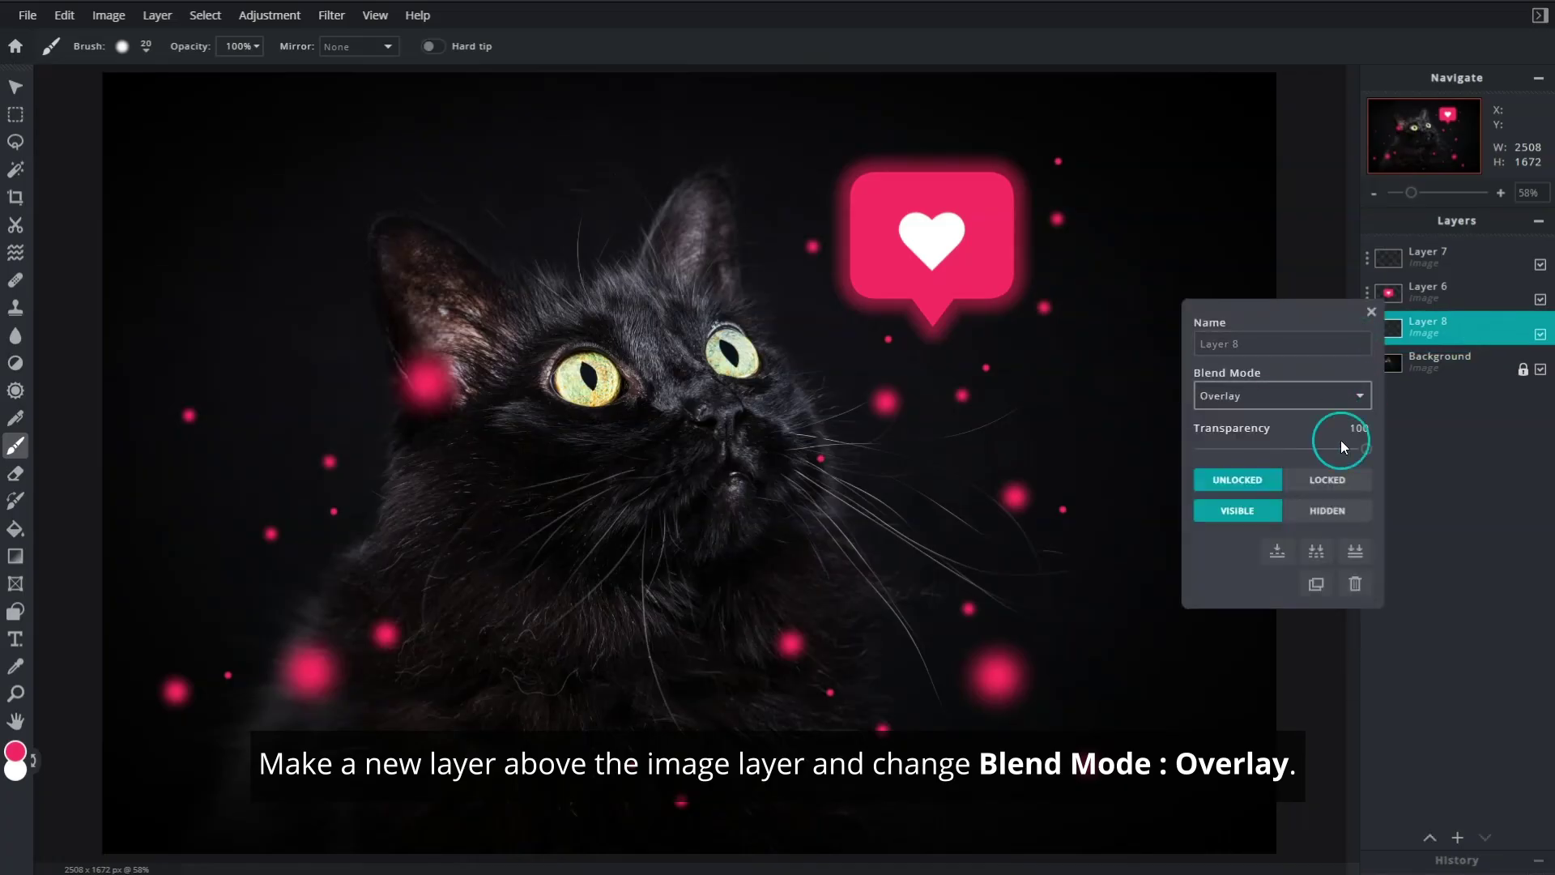
pyautogui.click(1369, 312)
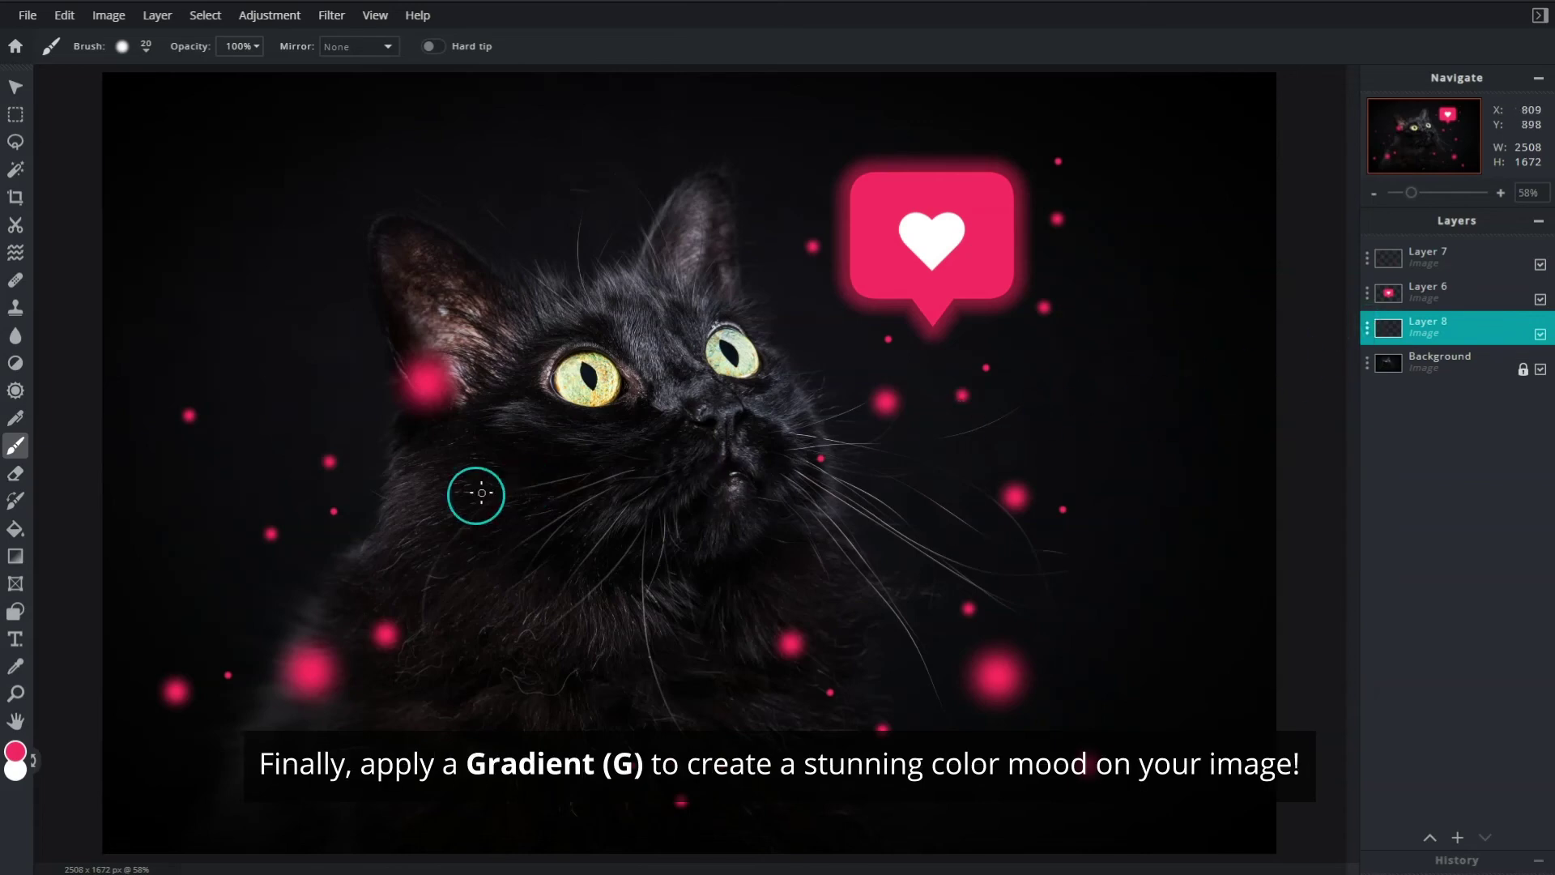
# Set the start colour of the linear gradient to a fully saturated blue with hue 213
pyautogui.click(15, 556)
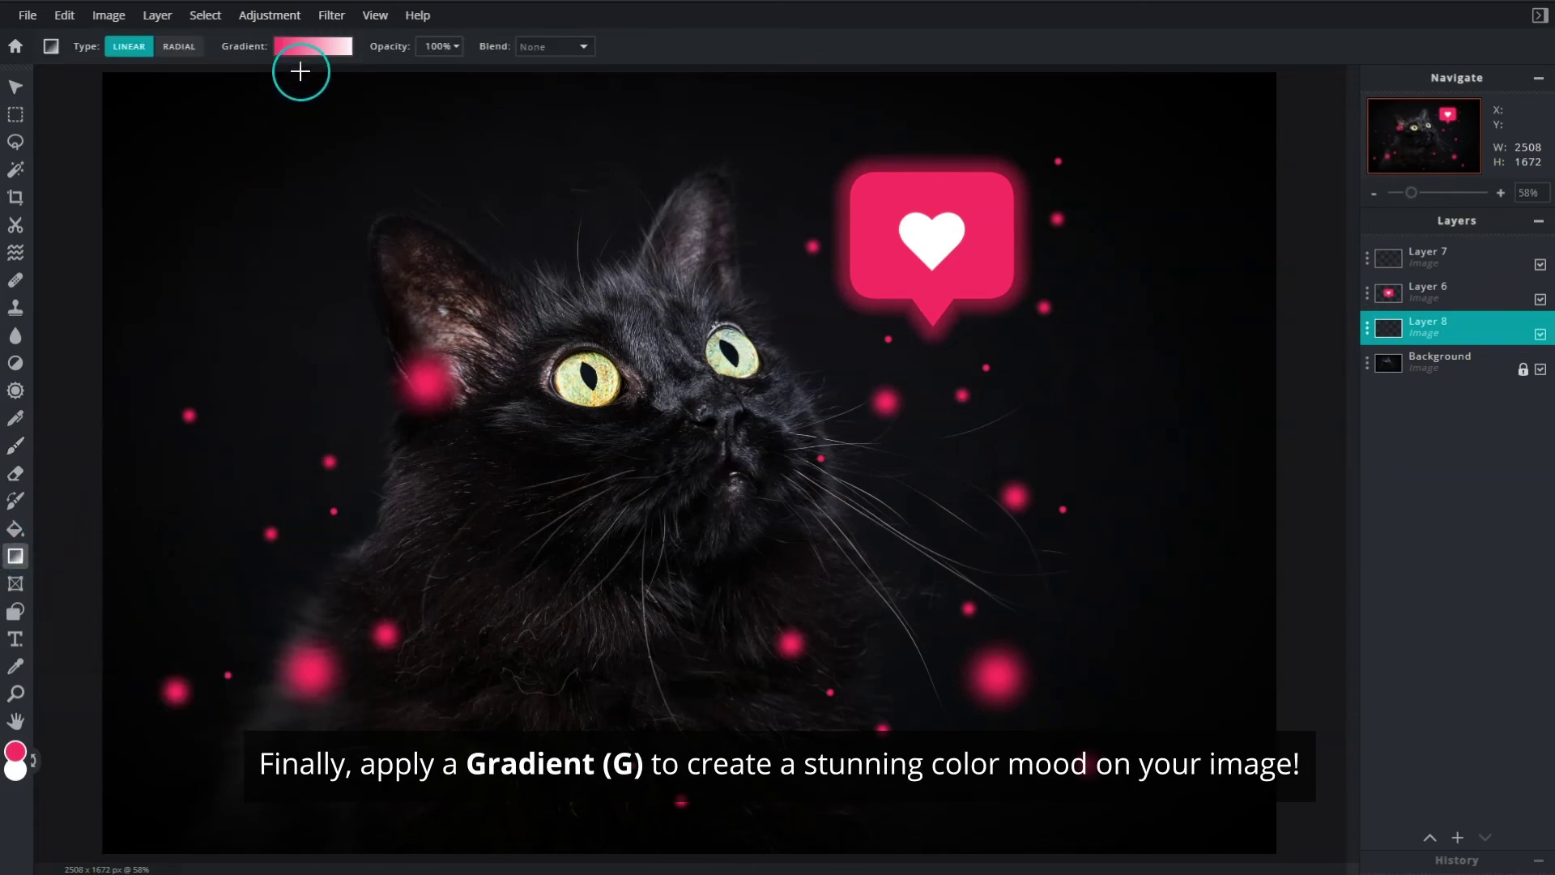
pyautogui.click(309, 48)
pyautogui.click(182, 125)
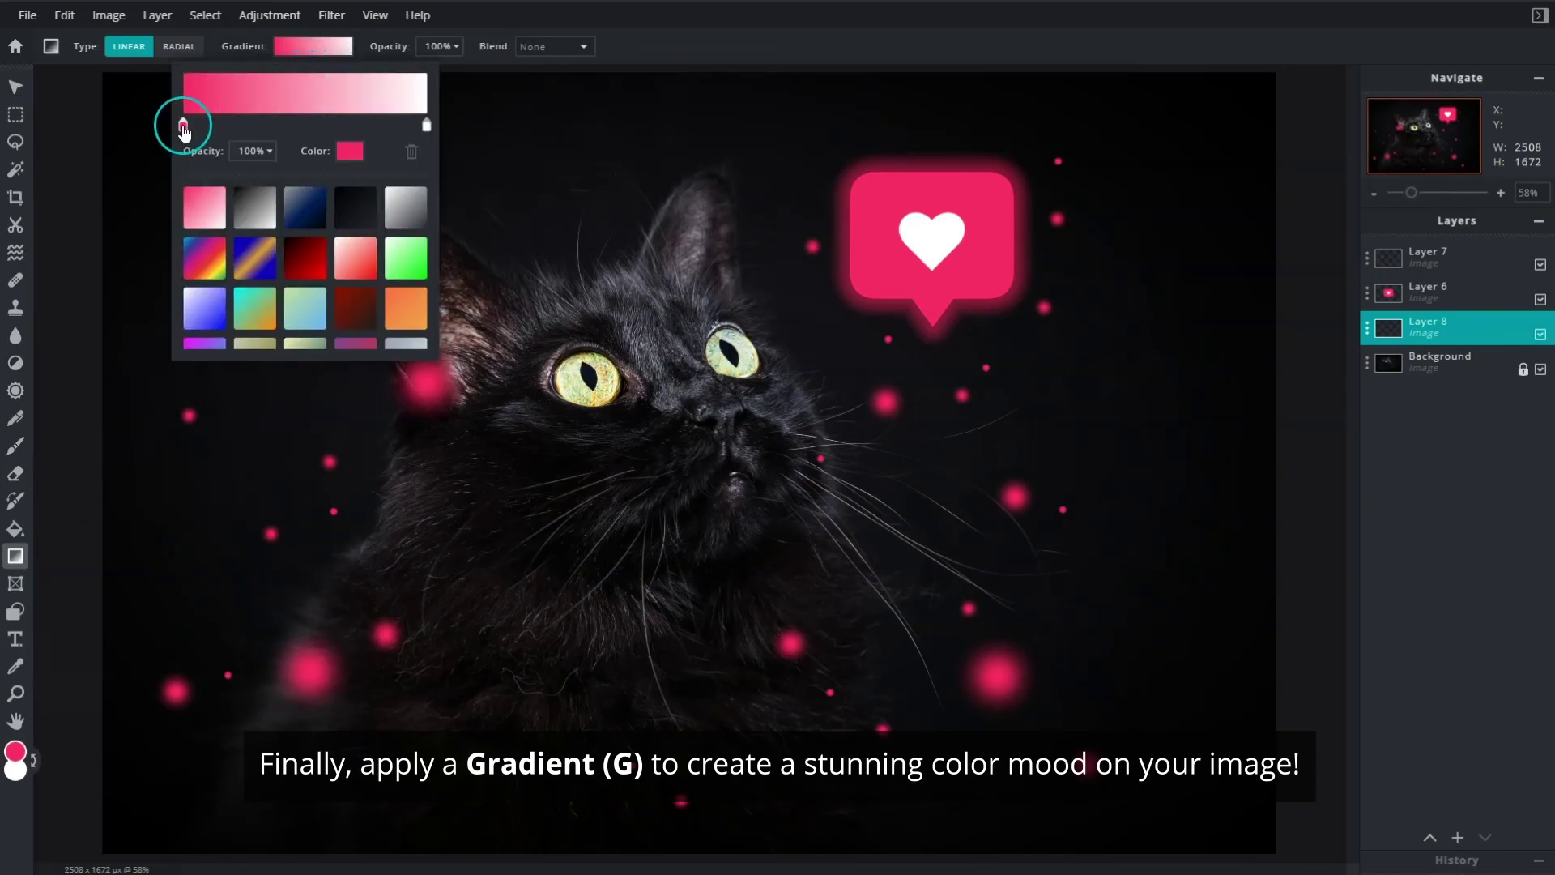
pyautogui.click(349, 151)
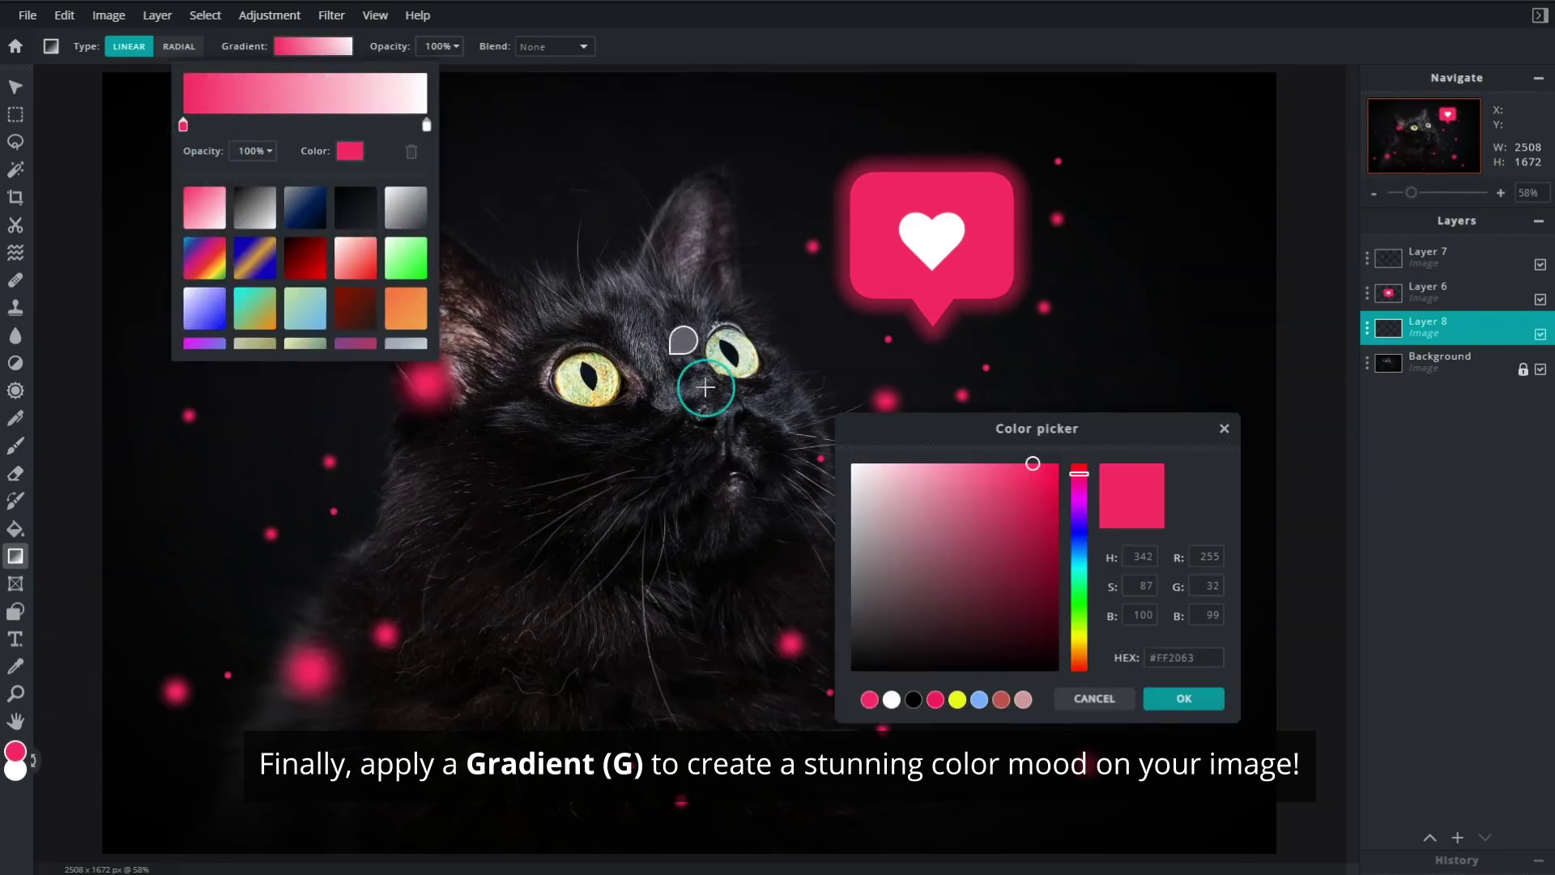
pyautogui.moveTo(1076, 528); pyautogui.dragTo(1080, 550)
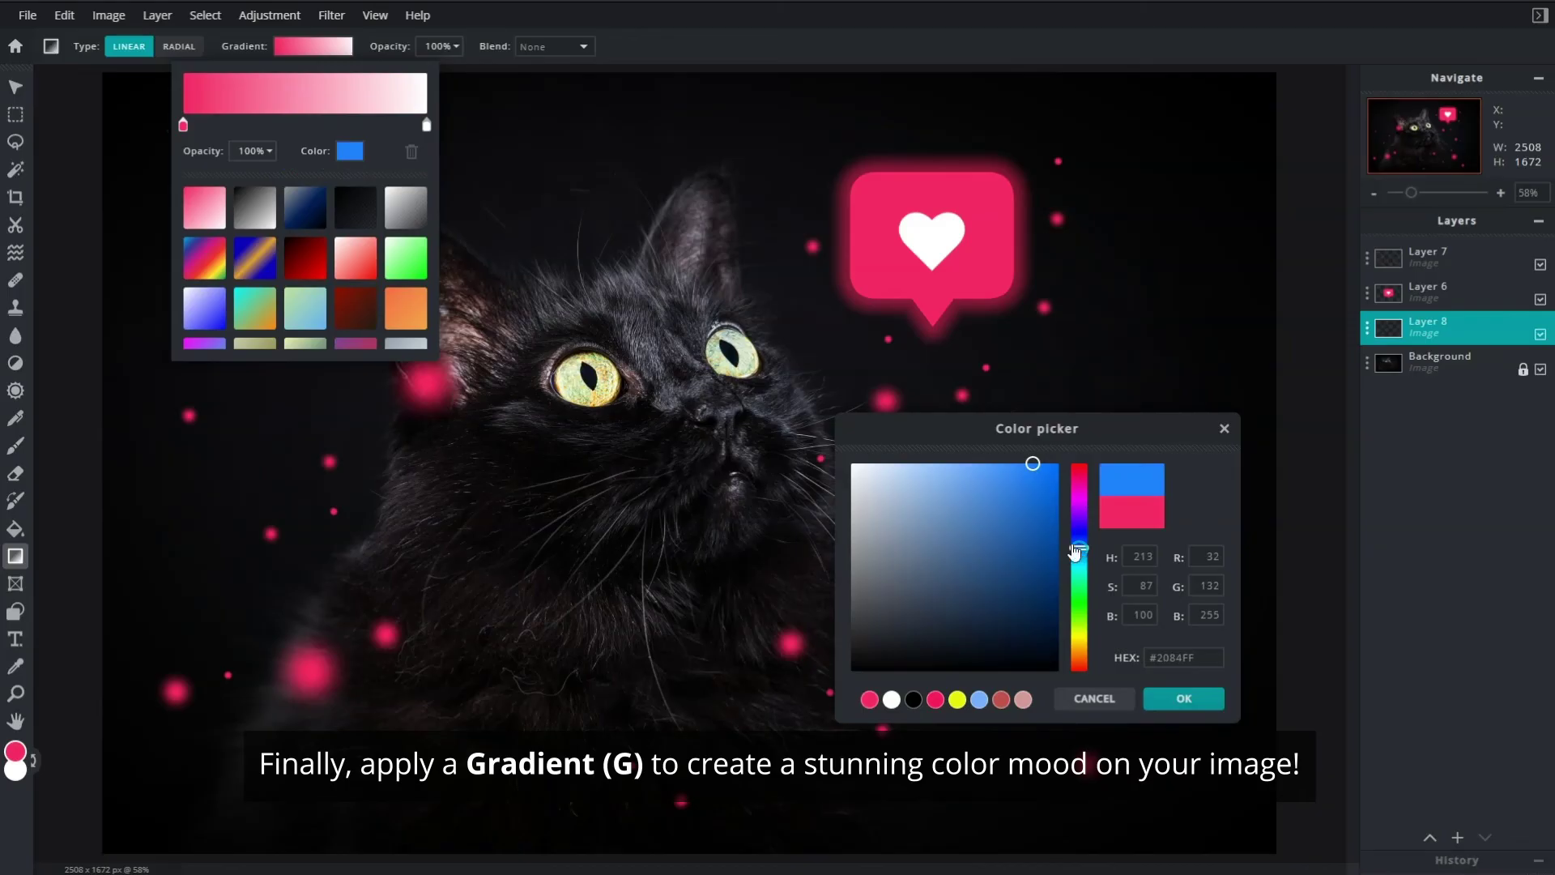
pyautogui.click(1059, 462)
pyautogui.click(1170, 689)
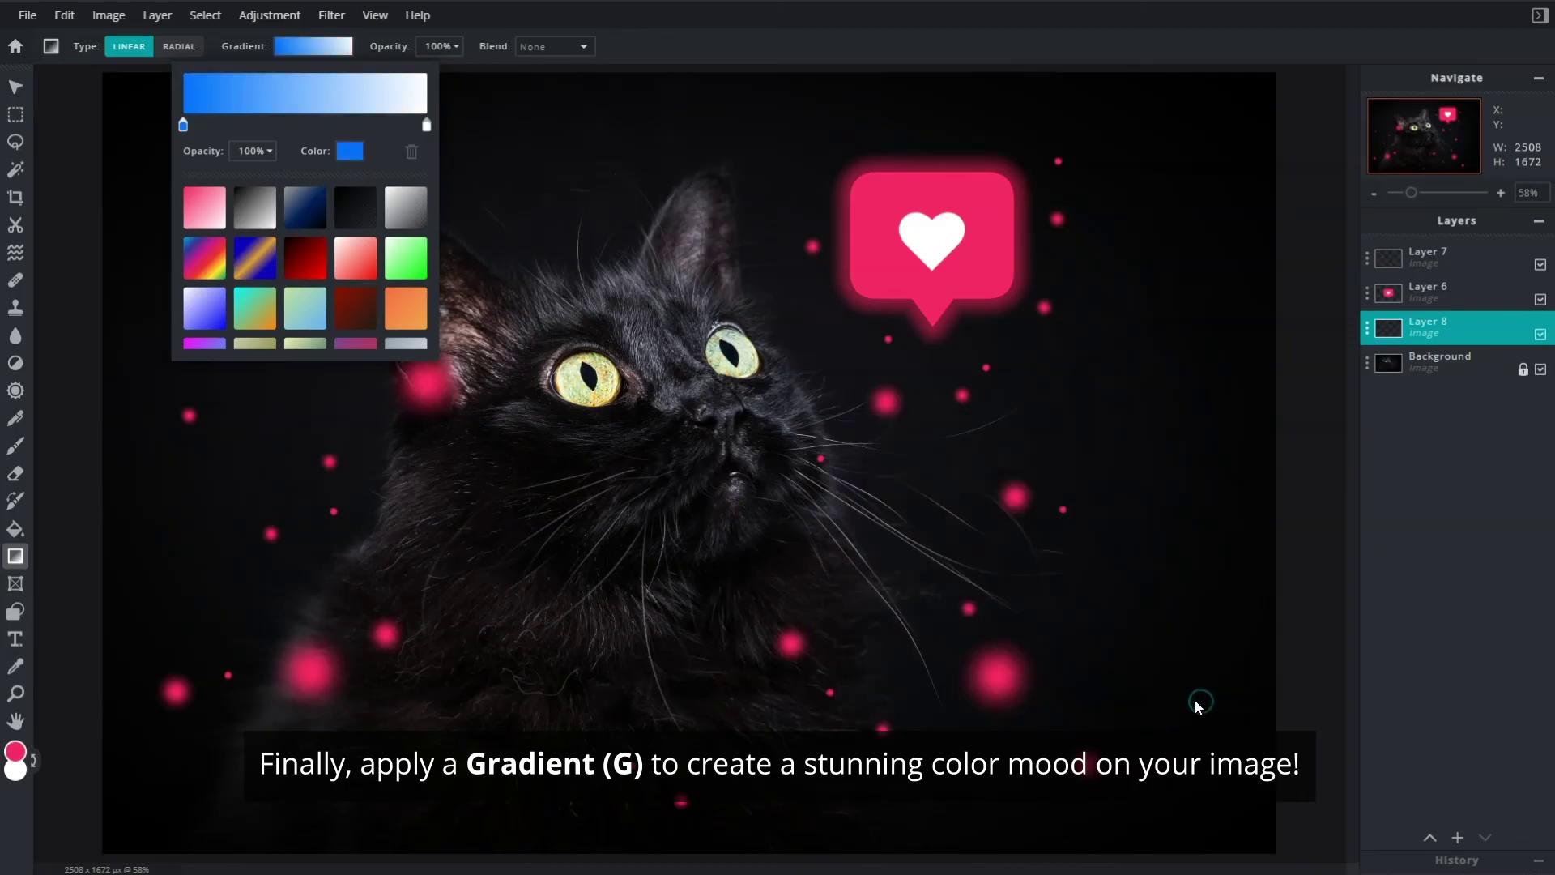
# Set the gradient's end colour to pink and draw it on the Overlay layer from the cat's cheek across to its muzzle
pyautogui.click(426, 125)
pyautogui.click(374, 152)
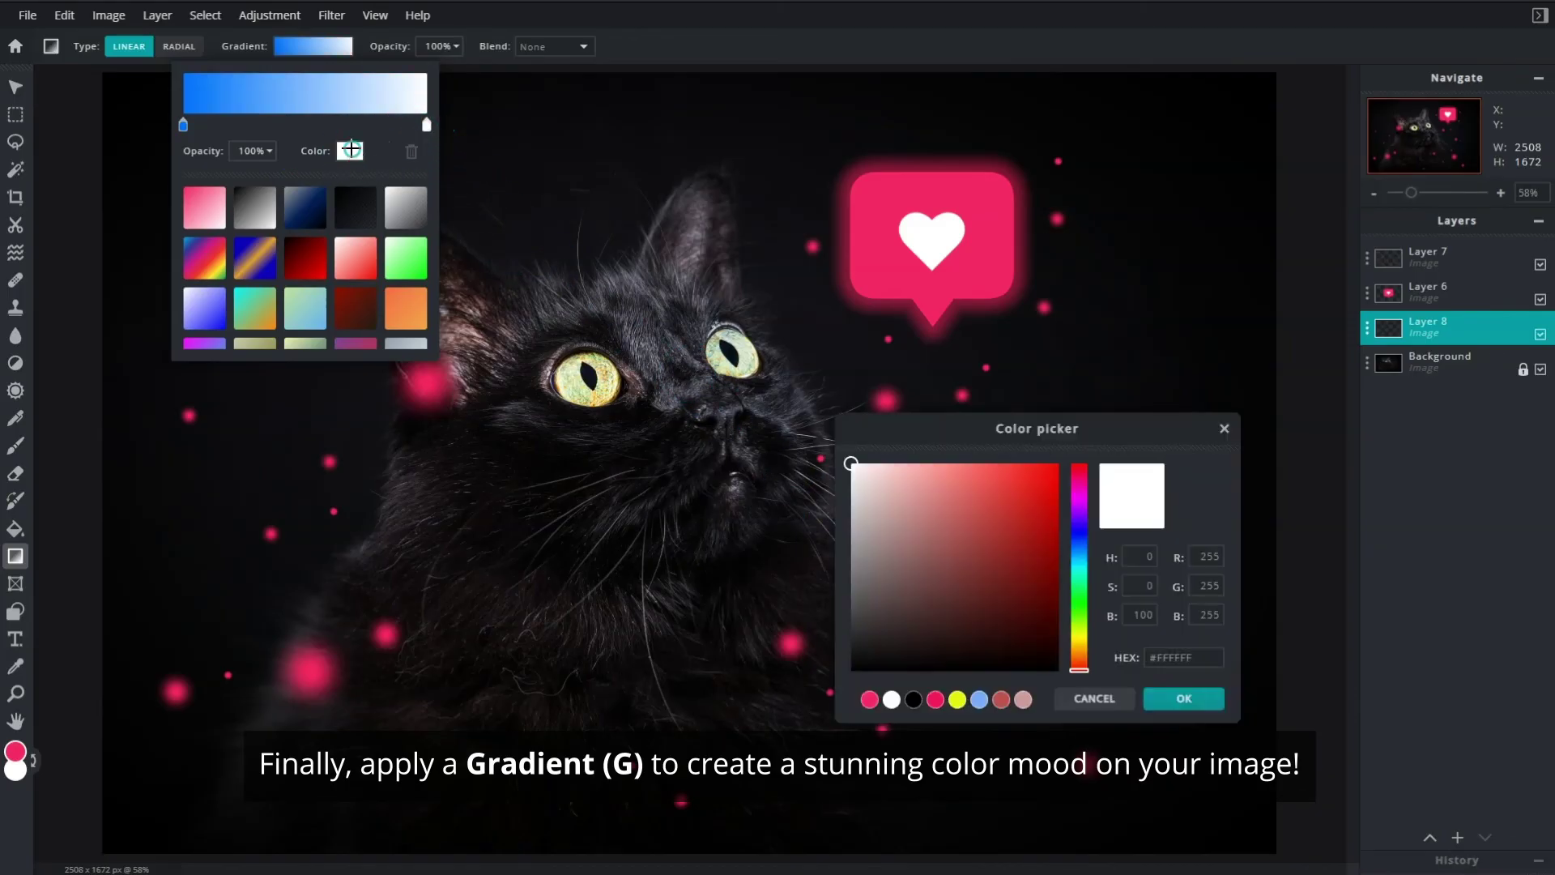
pyautogui.click(870, 698)
pyautogui.click(1132, 712)
pyautogui.click(1184, 699)
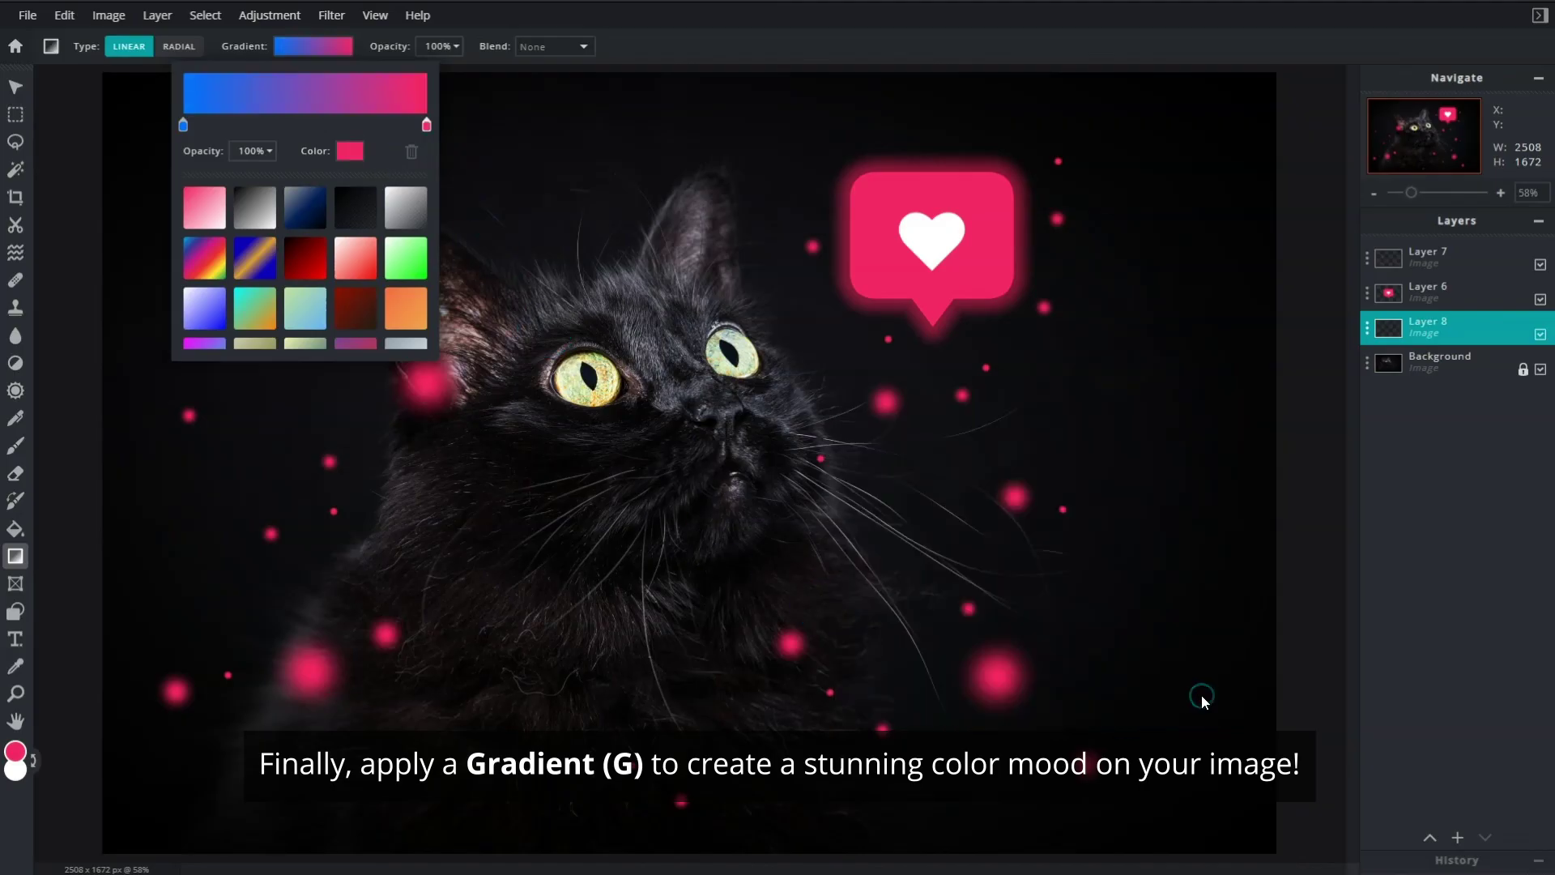
pyautogui.click(954, 561)
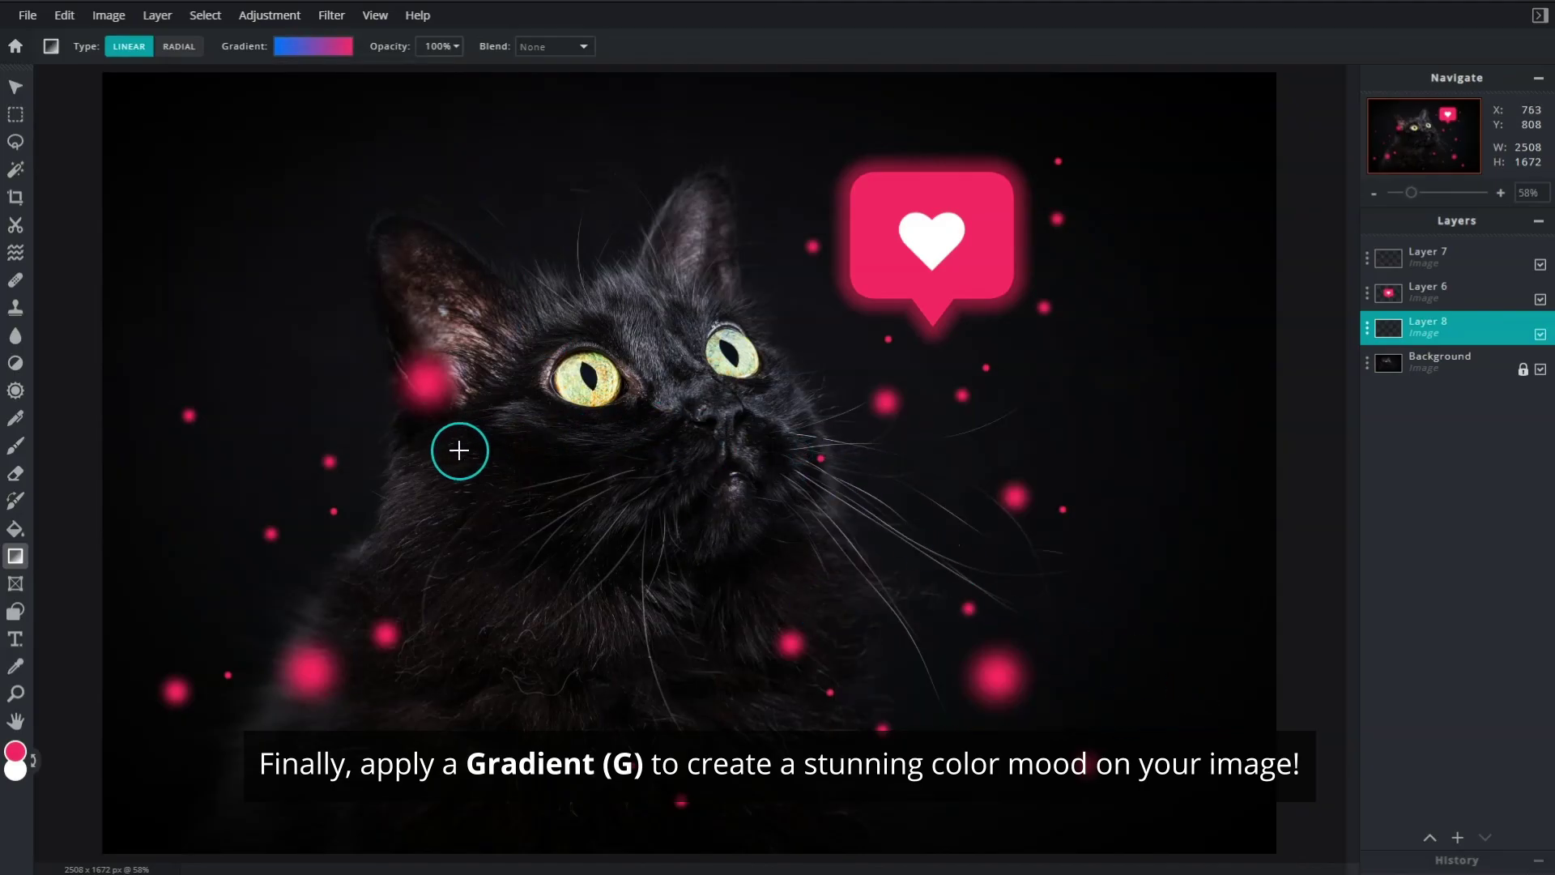
pyautogui.moveTo(815, 467); pyautogui.dragTo(815, 467)
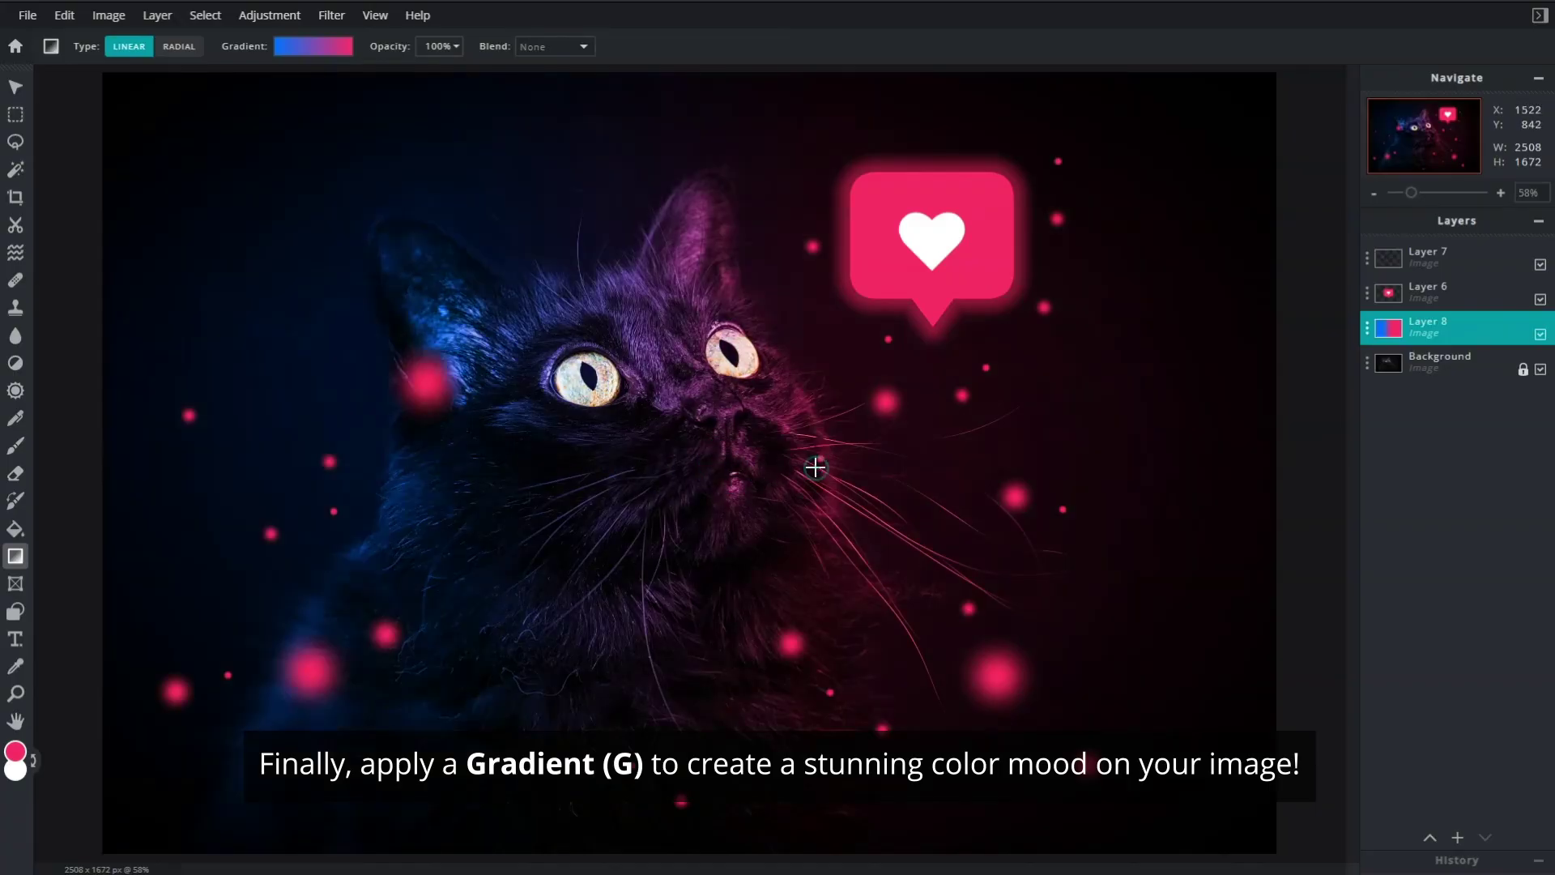